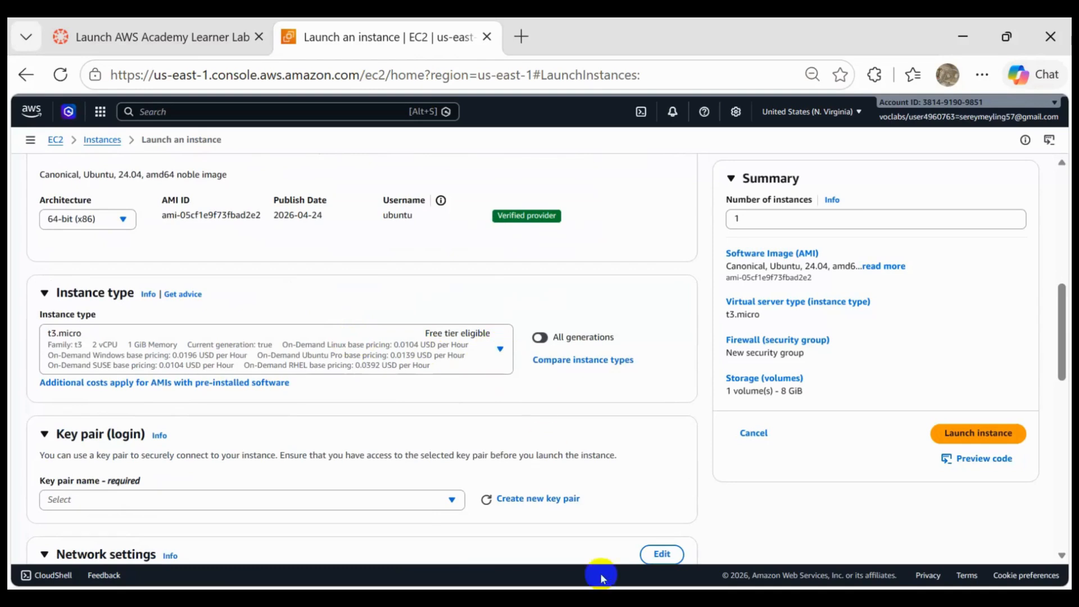
Set the instance type to t2.medium and choose an existing key pair for login.
click(501, 349)
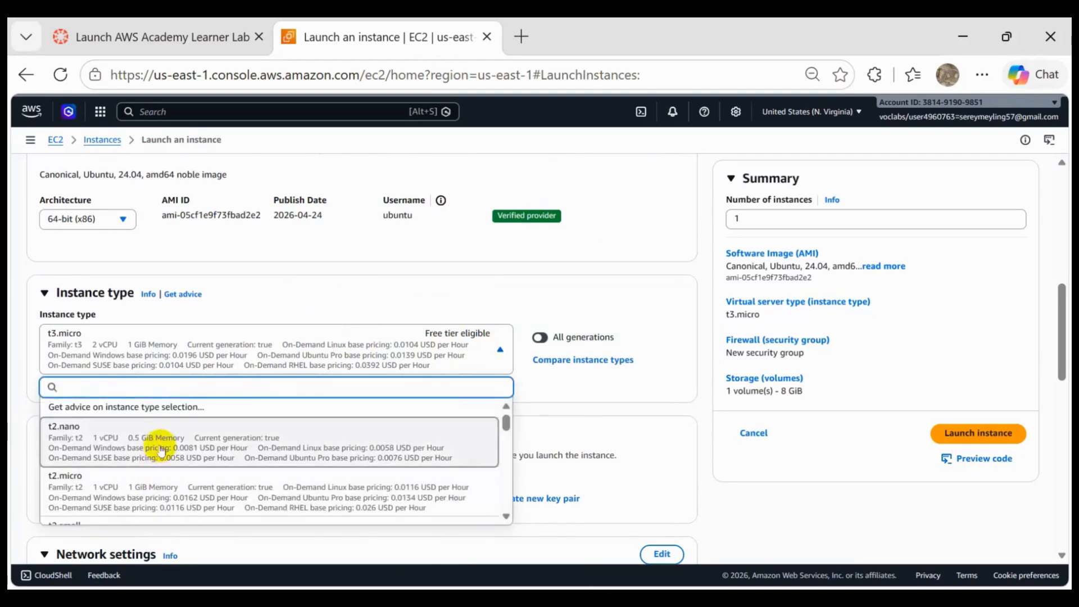
scroll(158, 459, down, 3)
click(384, 449)
scroll(540, 444, down, 3)
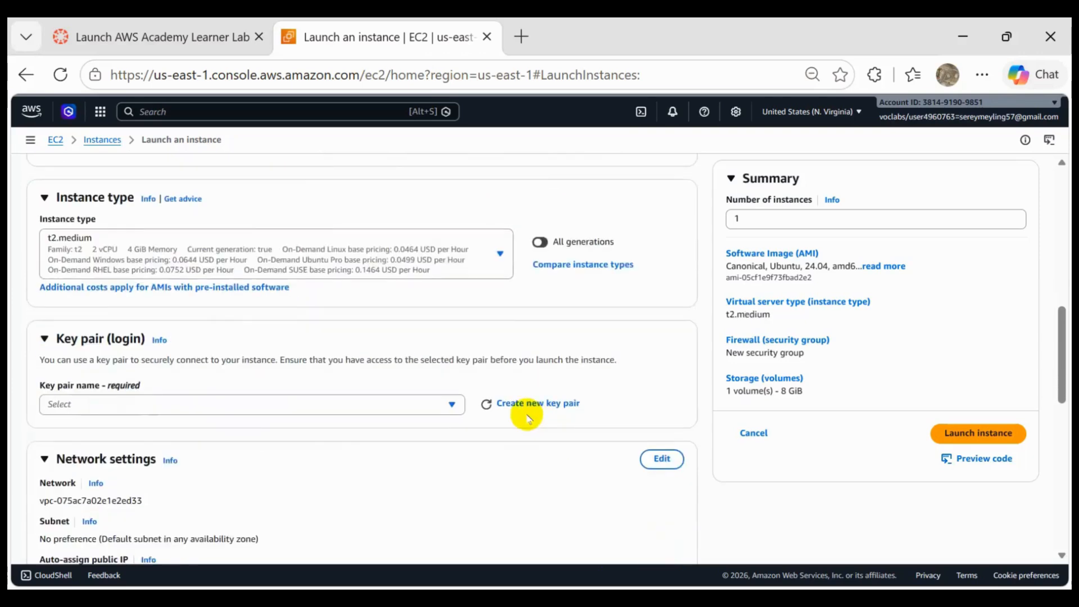
click(178, 317)
click(144, 382)
Allow HTTPS and HTTP traffic from the internet in the new security group and launch the instance.
scroll(169, 402, down, 3)
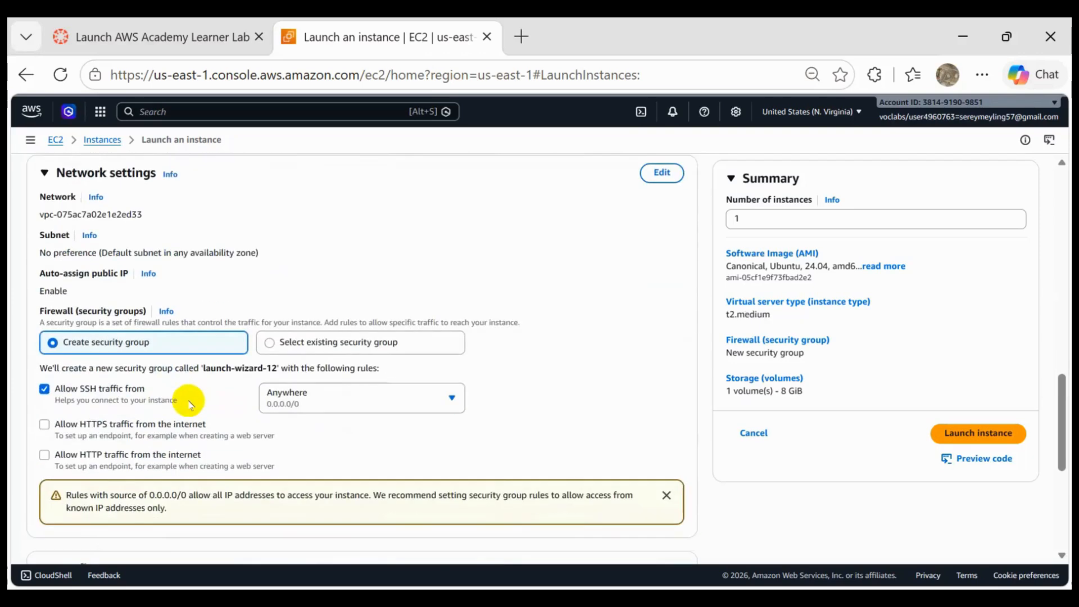
click(71, 431)
scroll(517, 417, up, 10)
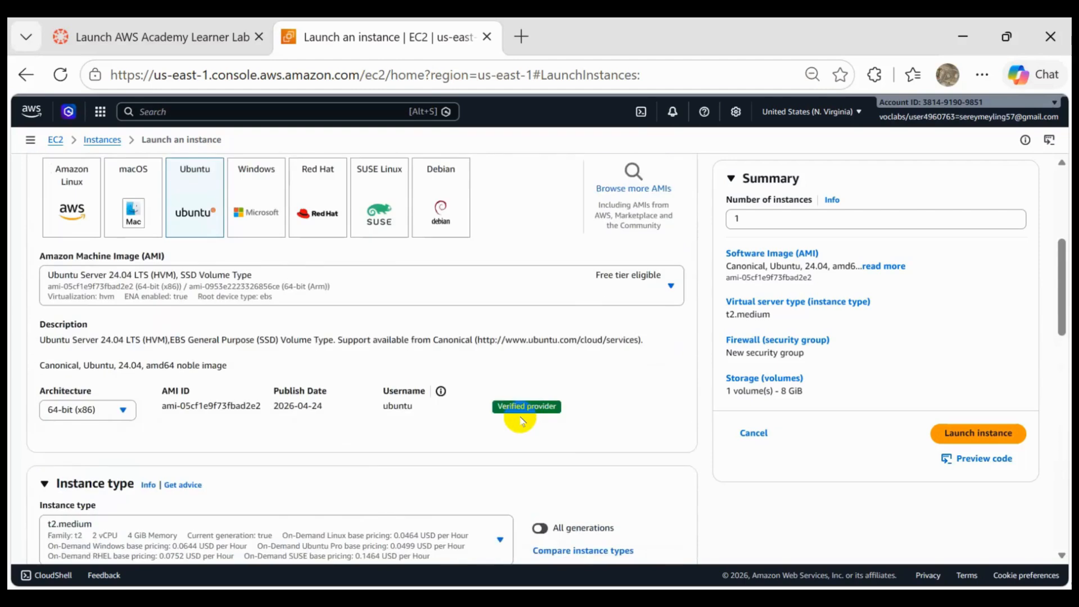
scroll(983, 433, down, 5)
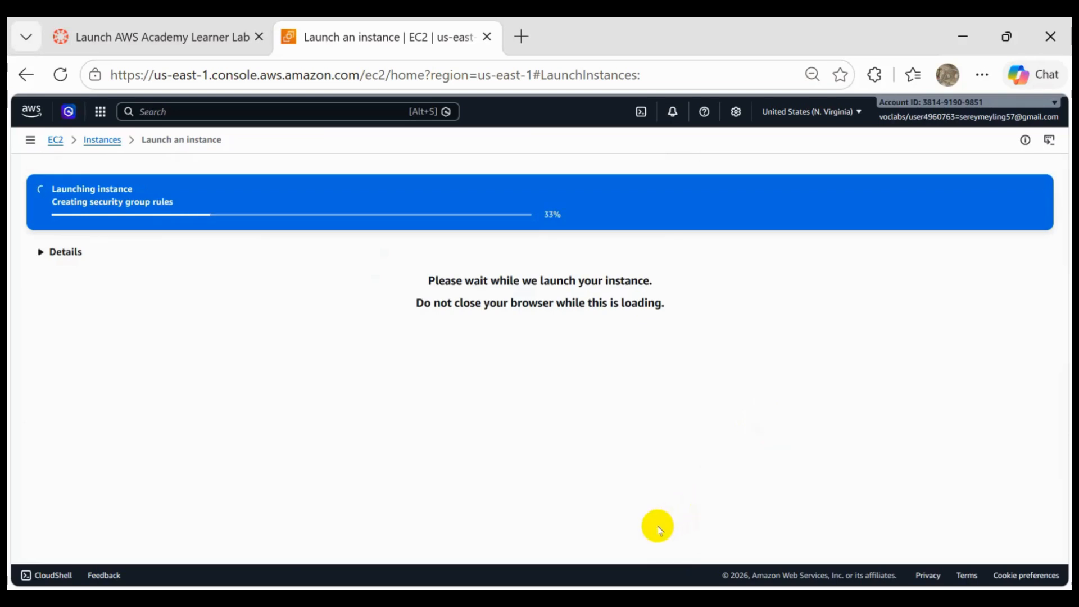
Select the Load Balancer instance in the instances list and connect to it through EC2 Instance Connect.
click(104, 140)
click(192, 310)
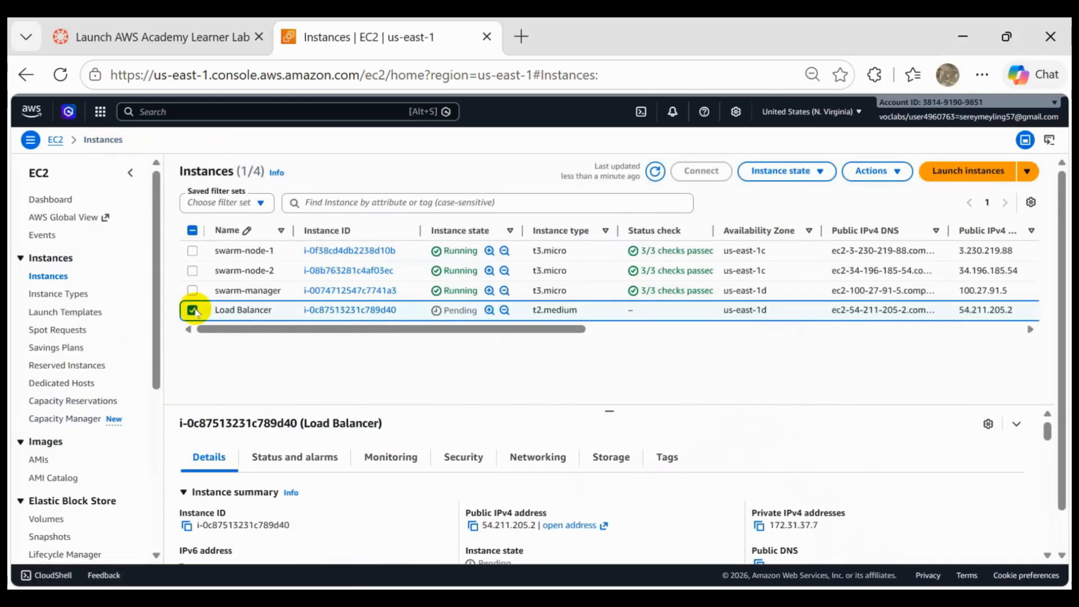
click(701, 171)
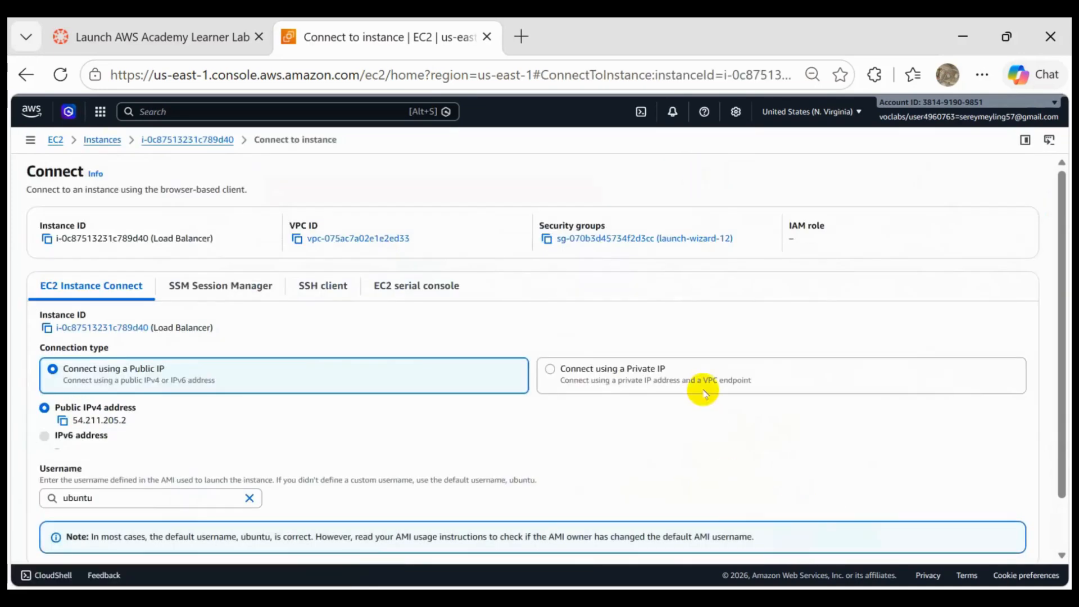
scroll(730, 410, down, 1)
click(1021, 531)
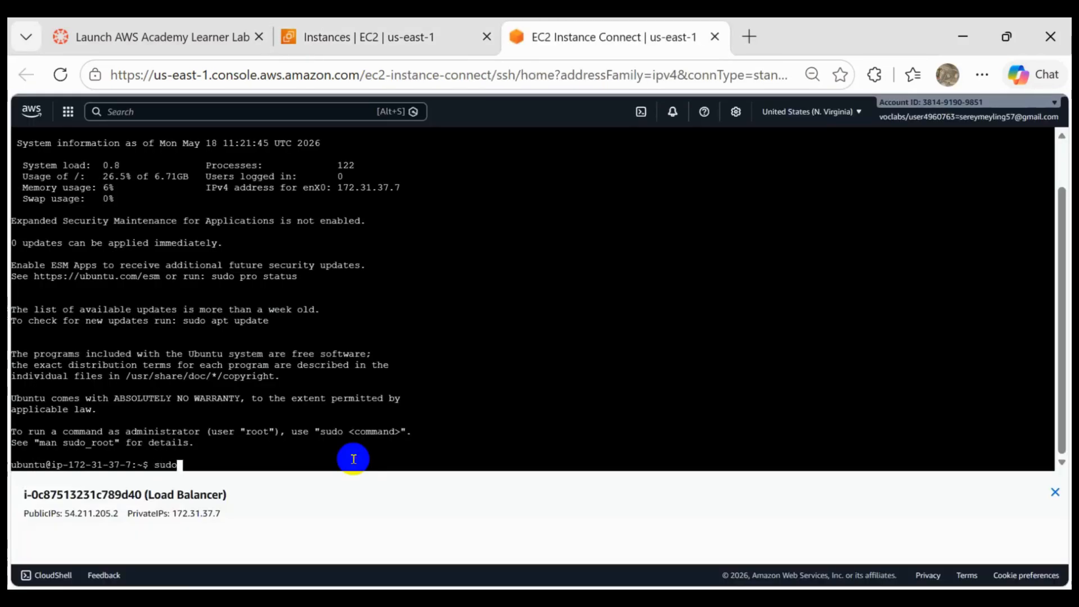
Switch to the root shell with sudo su, update the package lists and install docker.io.
text(sudo su)
key(Return)
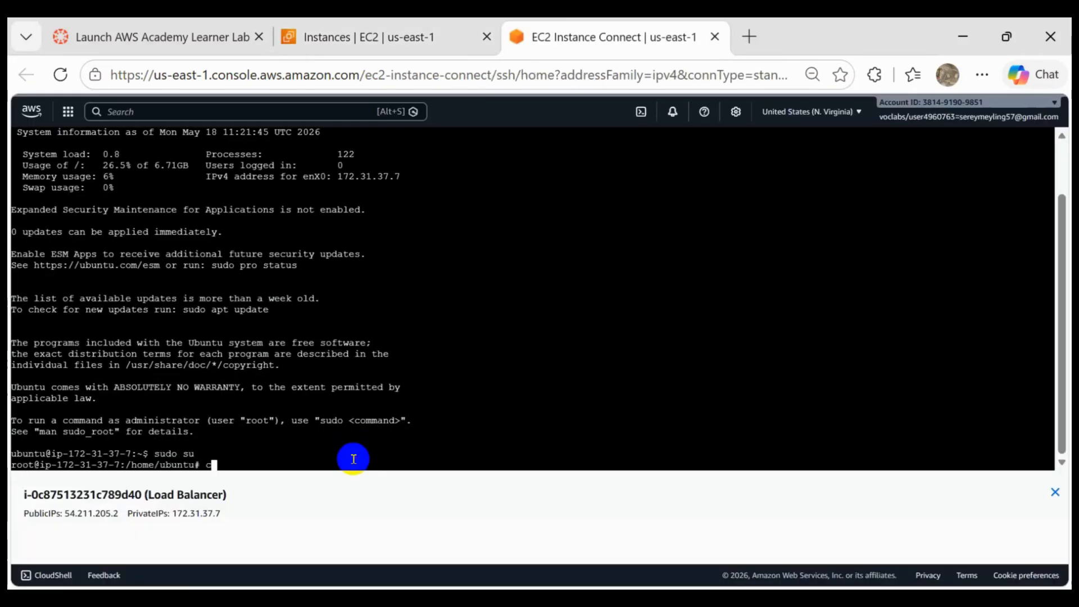
key(Return)
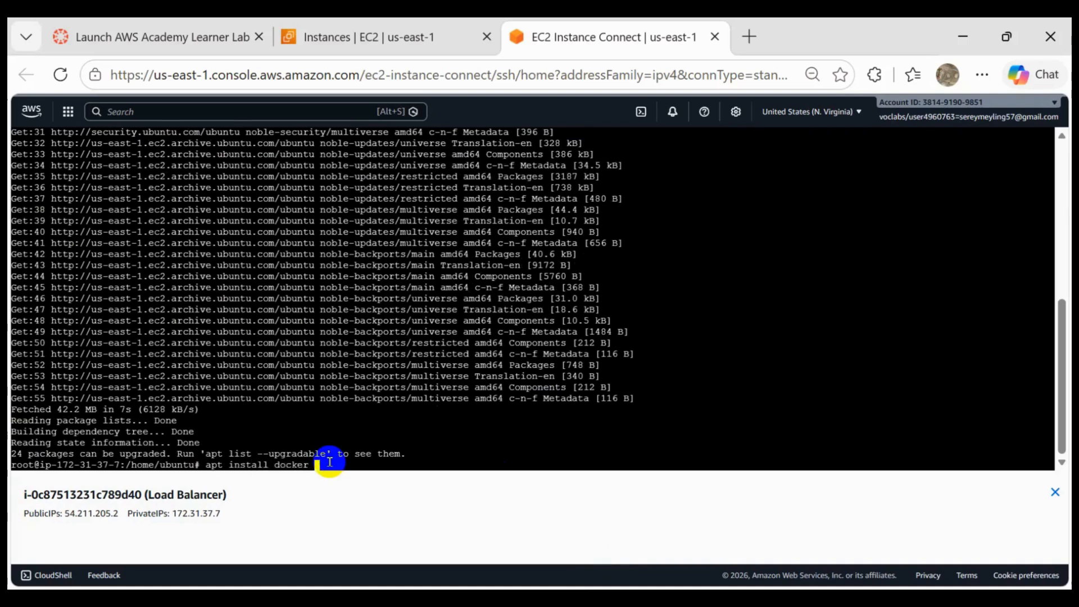
key(Return)
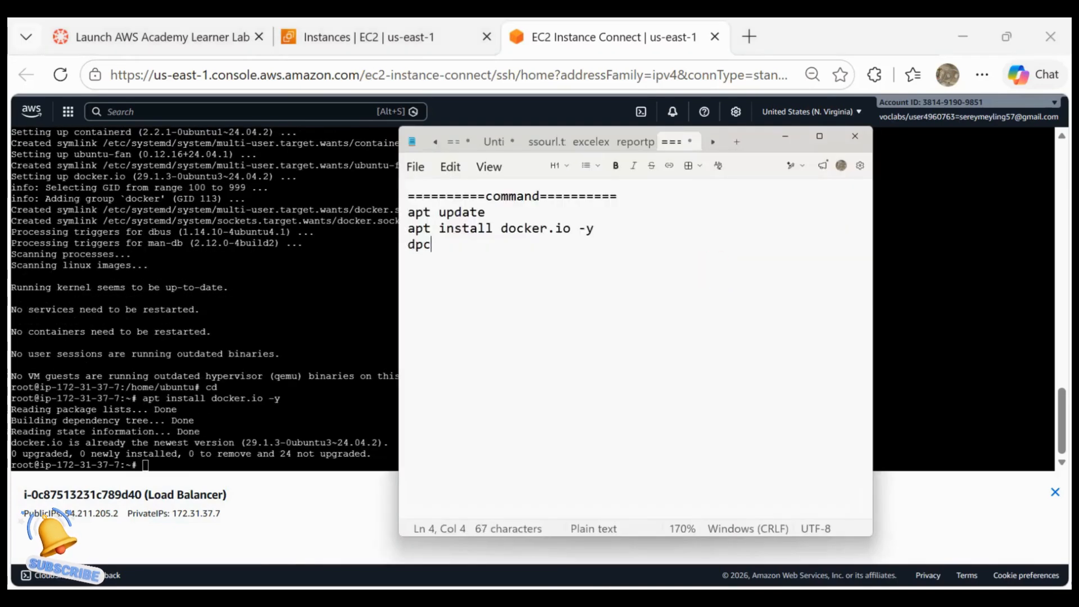
Add the line docker -v to the command notes and run it in the instance's terminal.
key(BackSpace)
key(BackSpace)
text(ocker -v)
drag(492, 246, 417, 243)
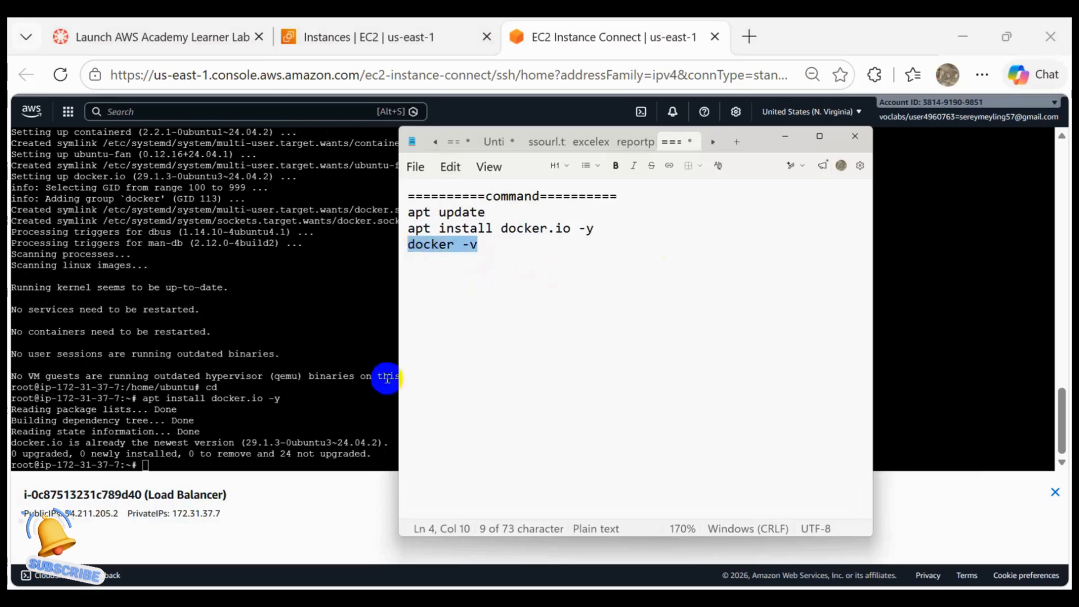
click(287, 465)
right_click(287, 464)
click(366, 193)
key(Return)
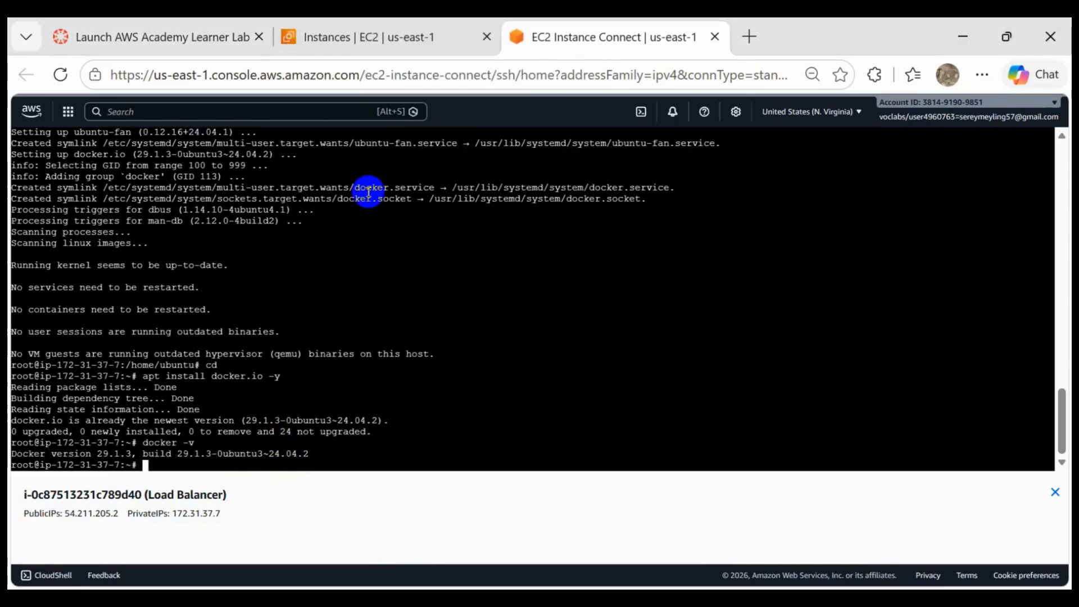
Add the line docker run --rm -p 8000:8000 pygoat/pygoat to the command notes.
key(alt+Tab)
key(Return)
text(docker run --rm)
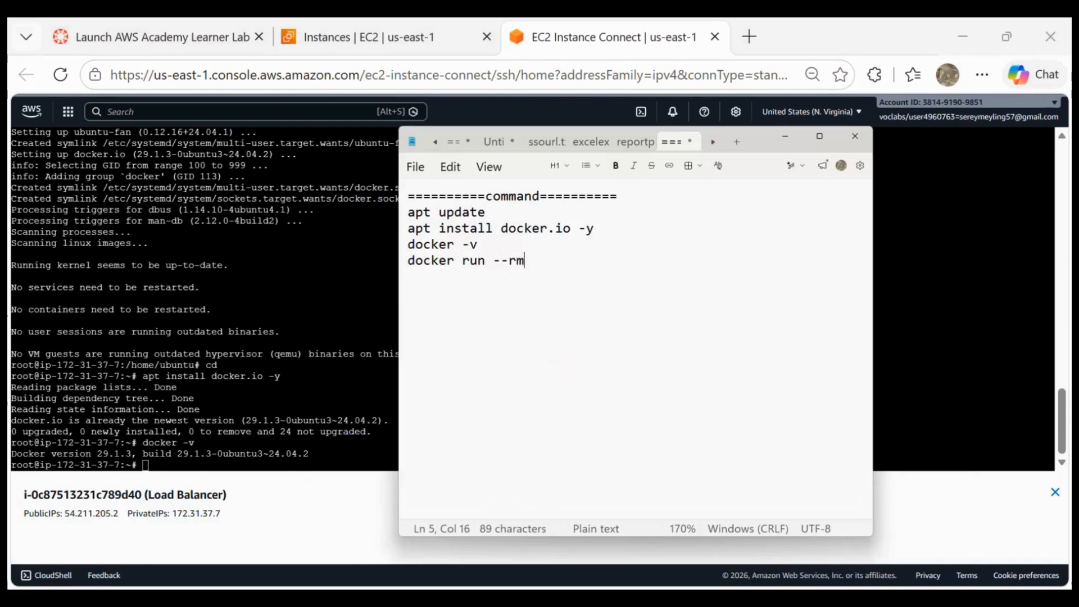
text( -p )
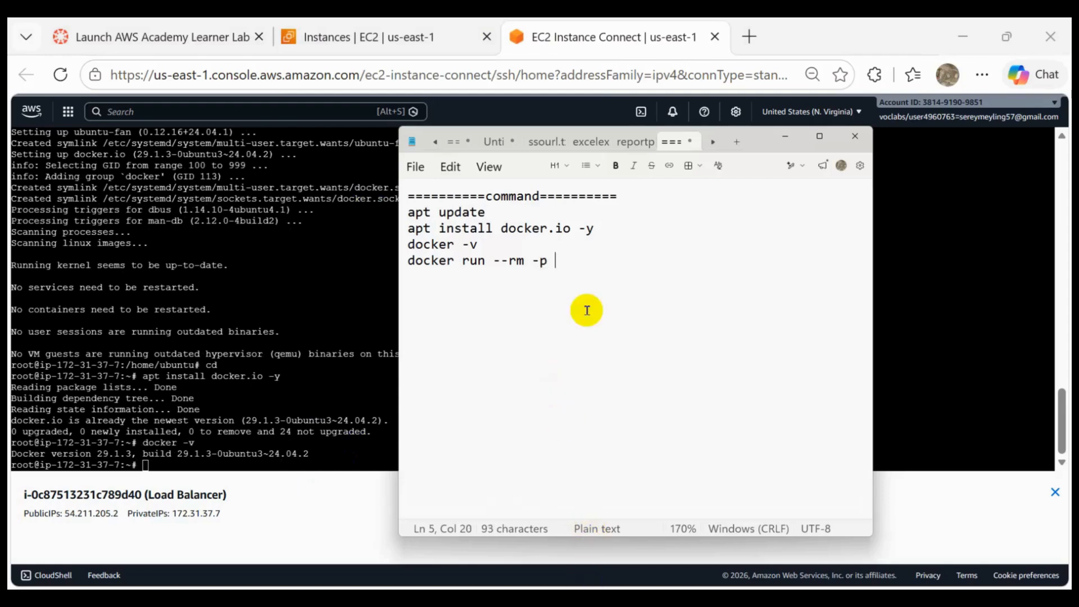
text(8000)
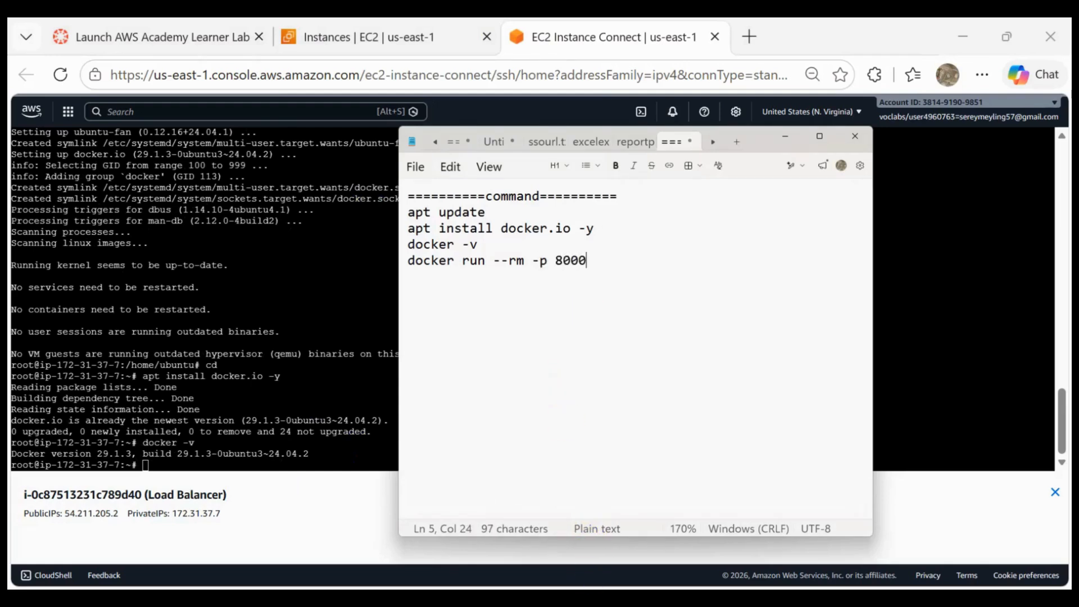
text(:8000 pygoat/pygoat)
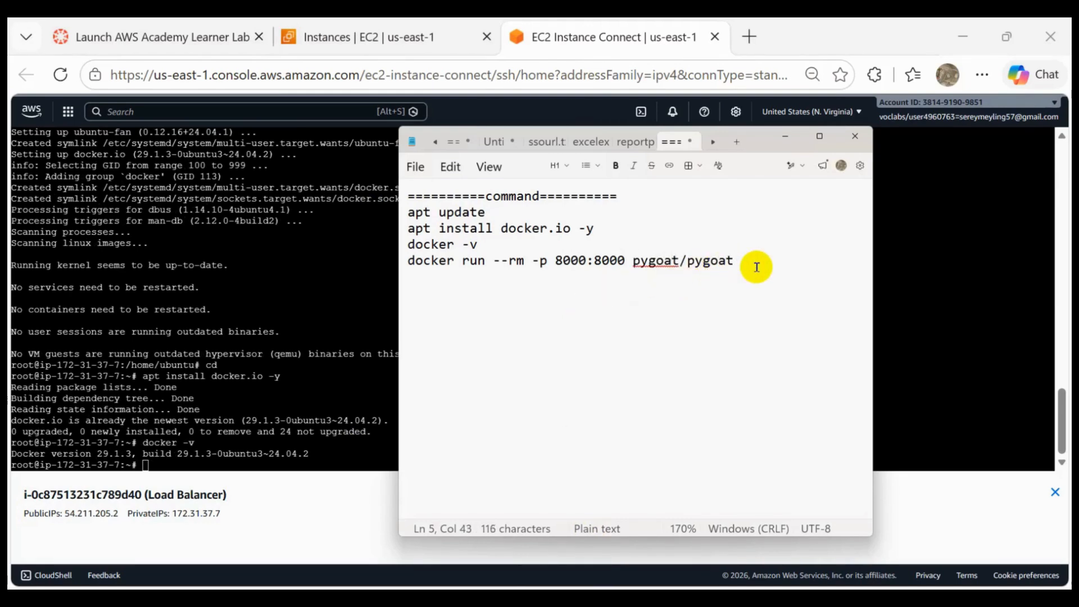
Copy the docker run command for pygoat/pygoat from the notes and run it in the instance's terminal.
drag(757, 267, 414, 258)
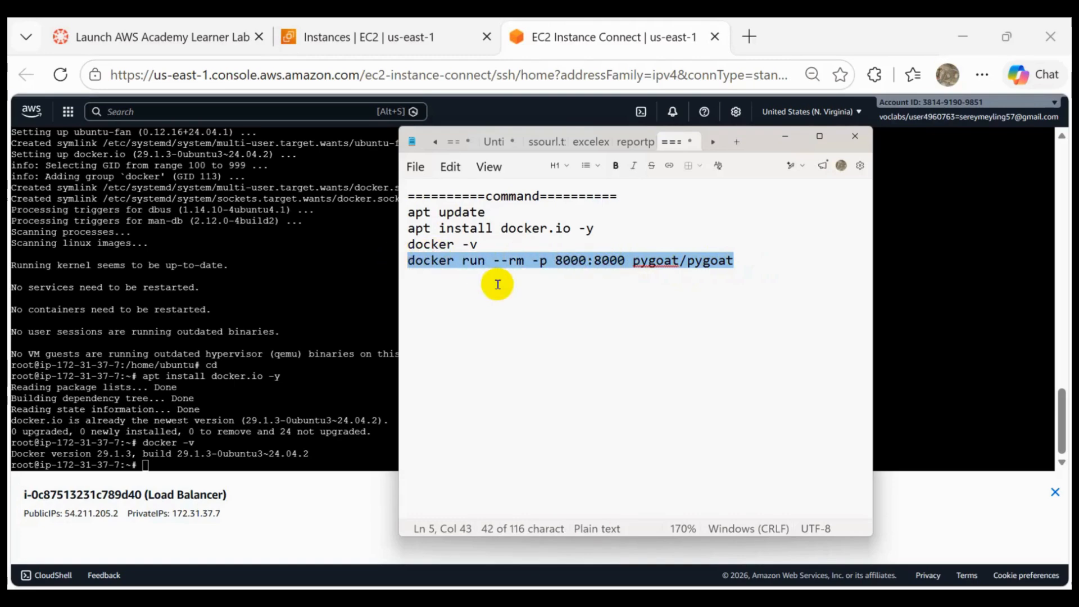
right_click(280, 459)
click(404, 196)
key(Return)
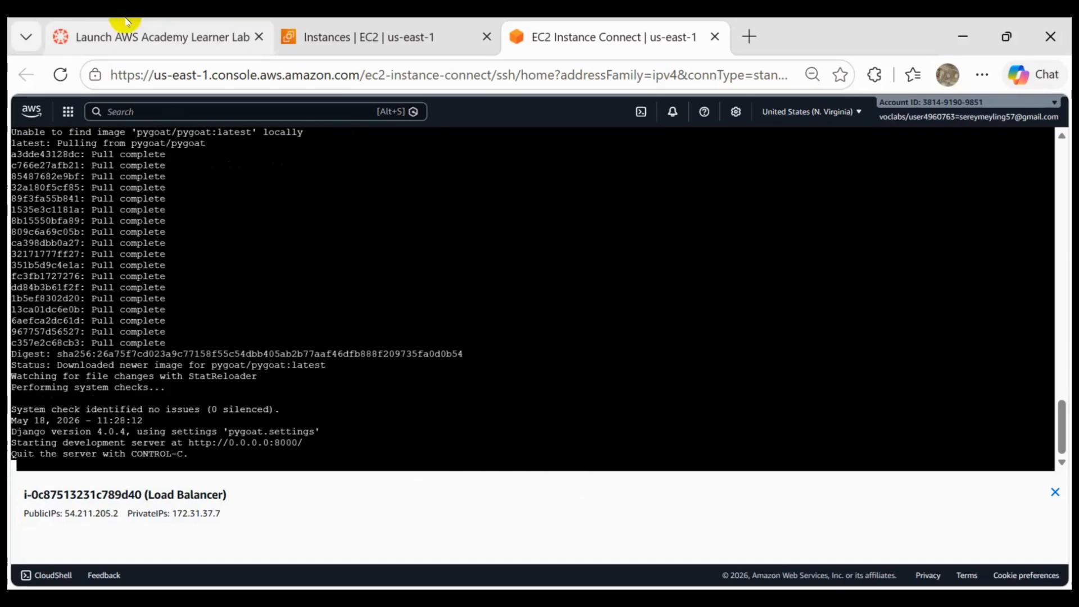
Open the inbound rules of the Load Balancer instance's security group for editing.
click(336, 34)
click(458, 455)
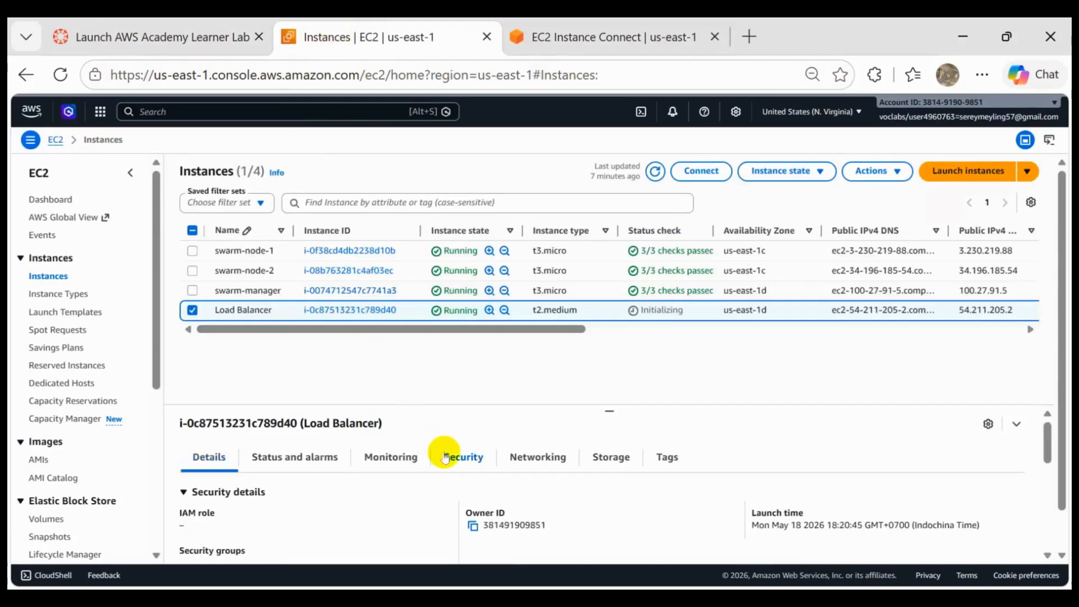
scroll(457, 477, down, 2)
click(274, 478)
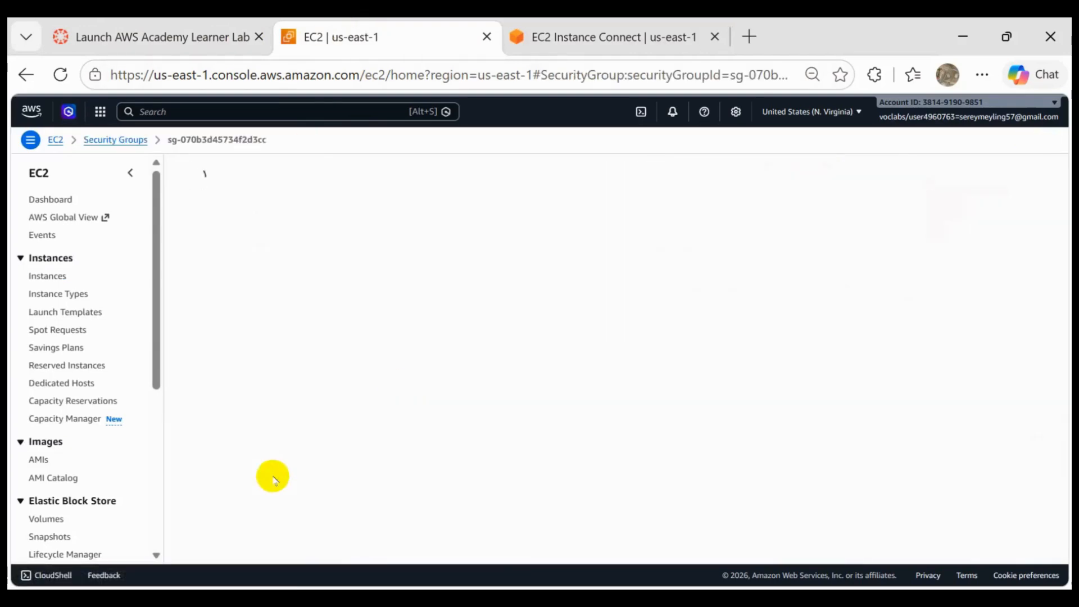
click(994, 375)
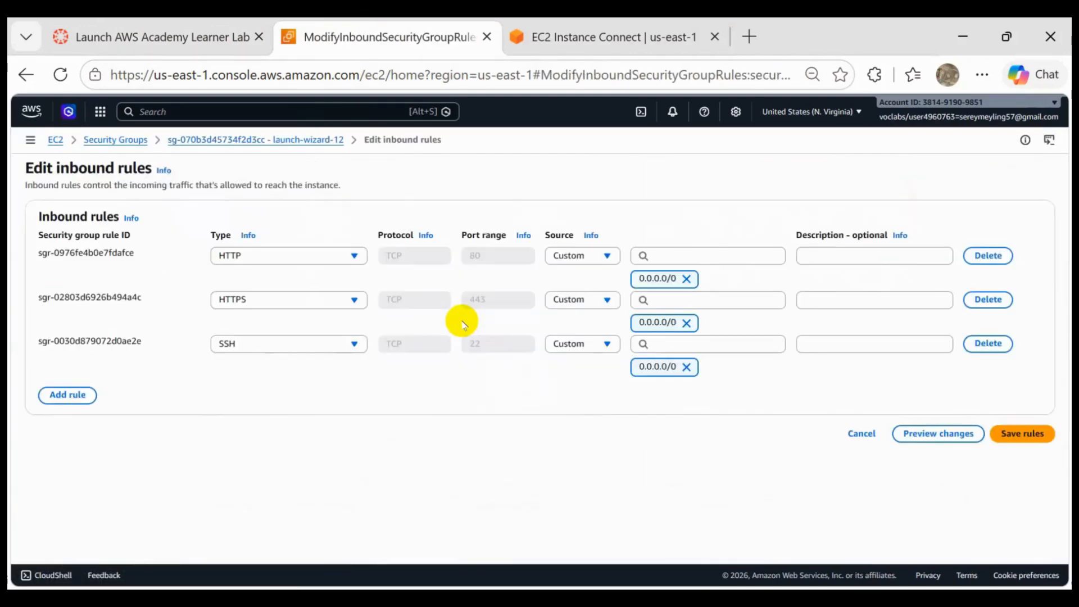
Add a Custom TCP inbound rule for port 3000 with source 0.0.0.0/0 and save the rules.
click(65, 395)
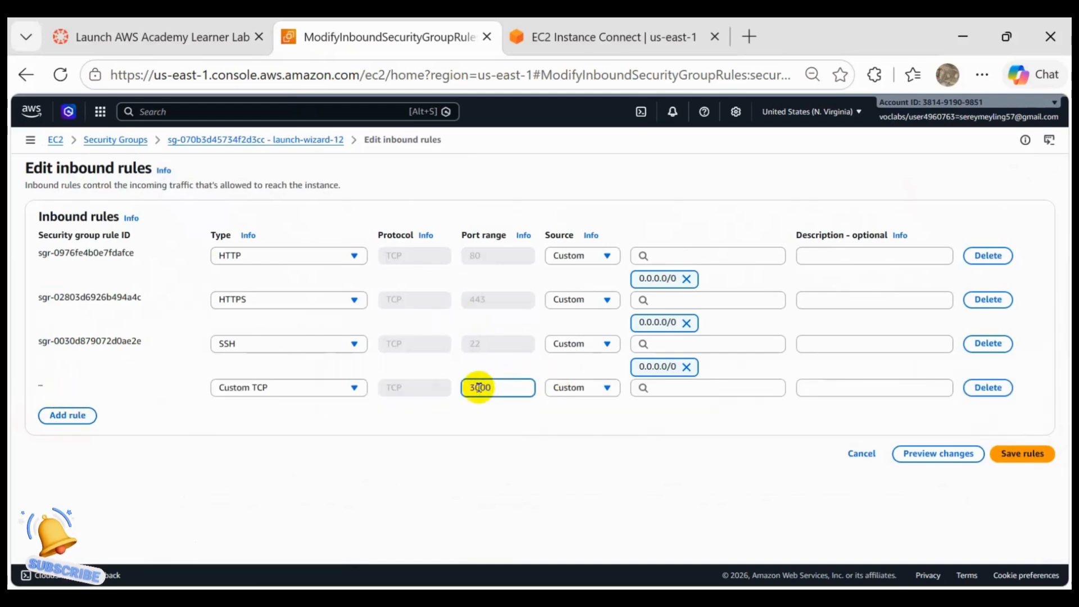
click(724, 393)
click(699, 429)
click(1021, 453)
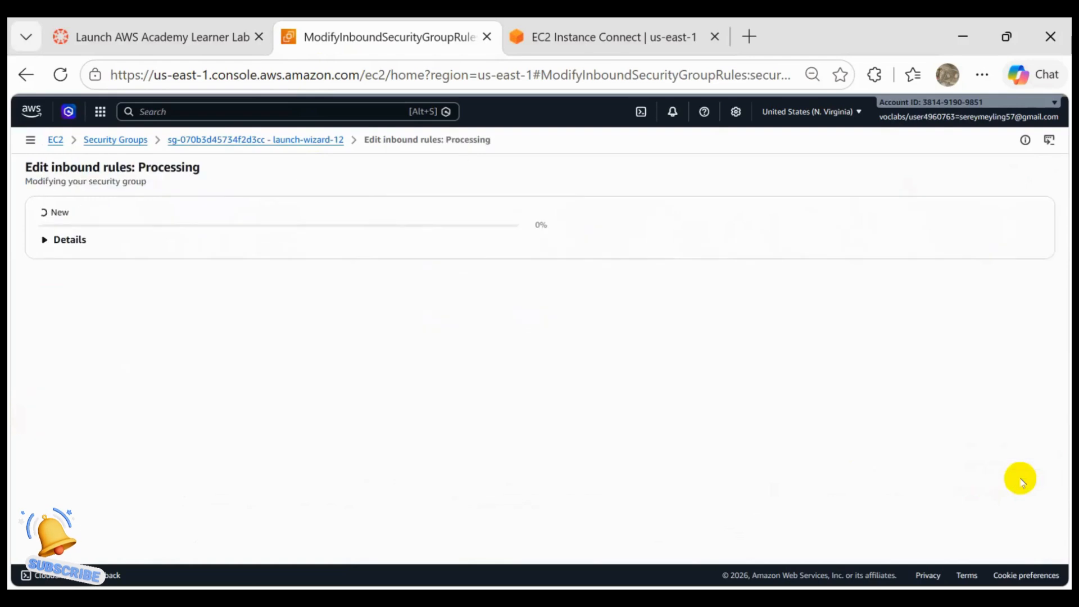
Set the Custom TCP rule's port range to 8000 and save the inbound rules.
click(589, 35)
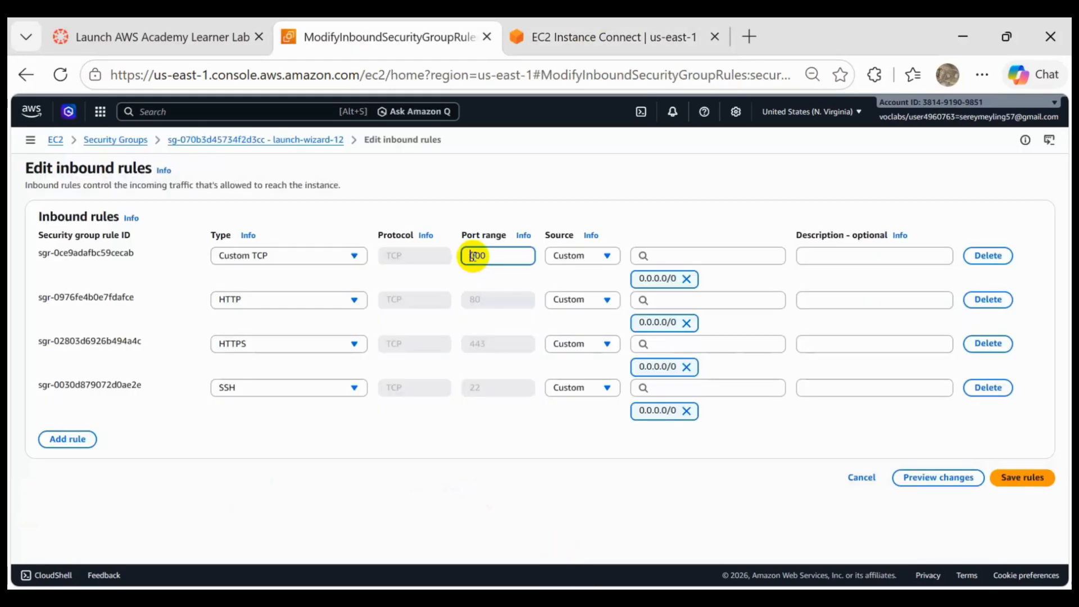
text(000)
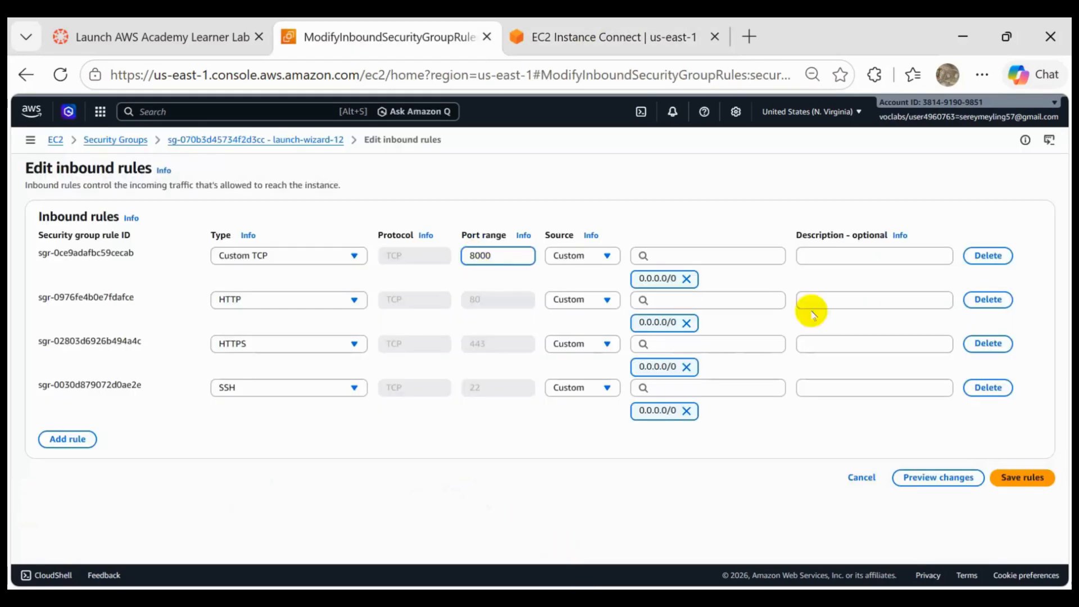
click(1025, 477)
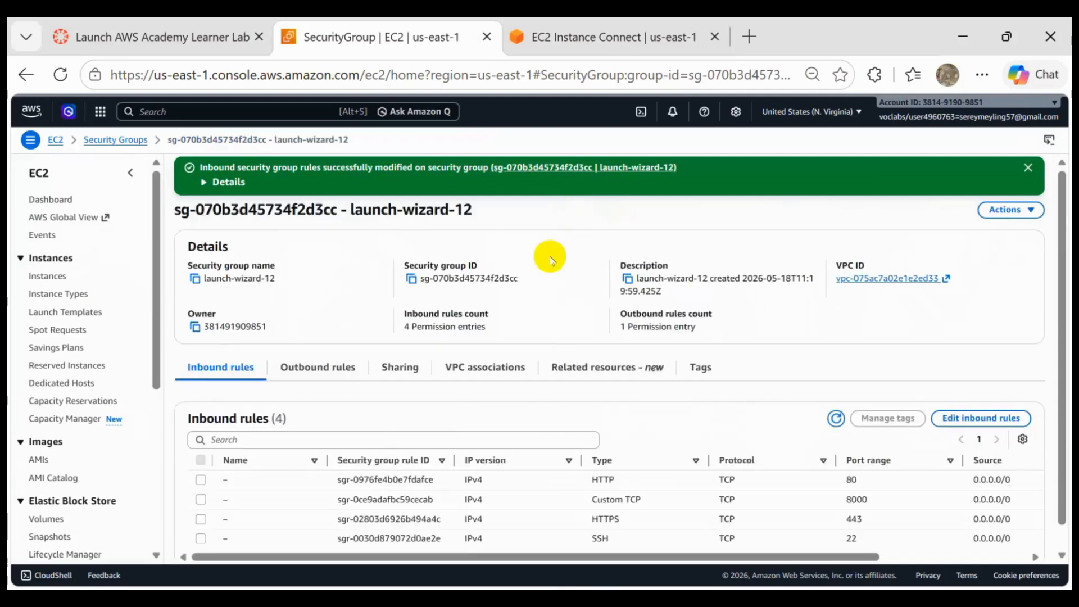
Copy the instance's public IP address from the terminal page and open 54.211.205.2:8000 in a new browser tab.
click(593, 36)
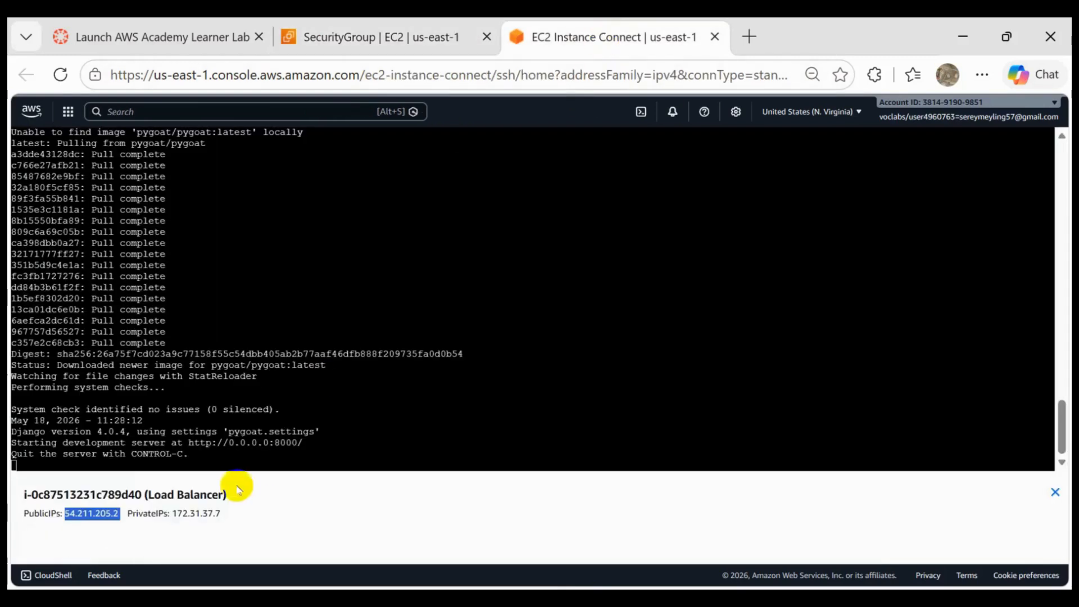
double_click(275, 442)
double_click(100, 513)
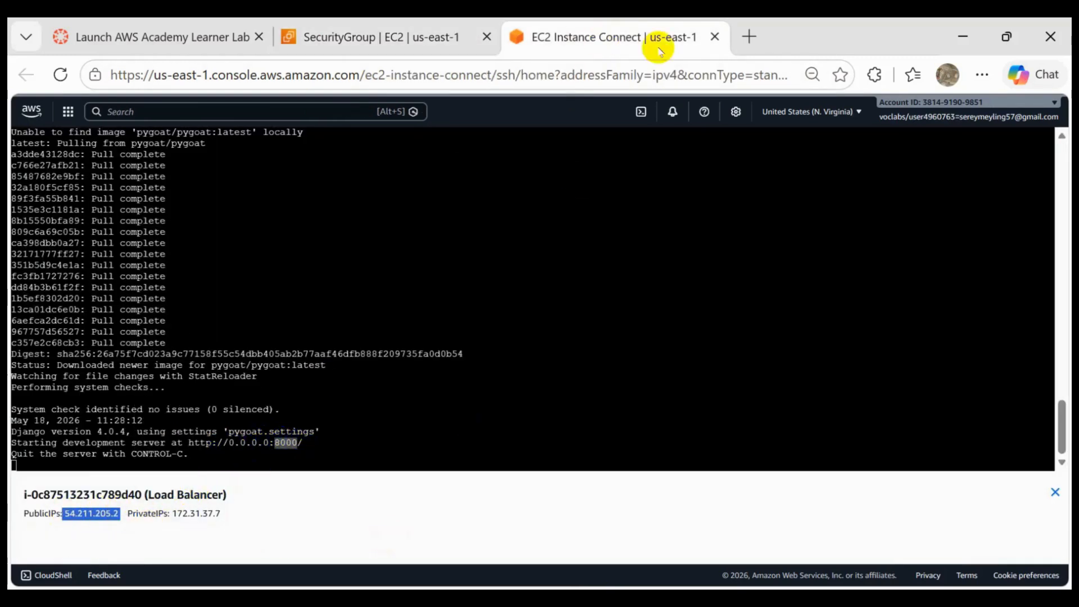
click(750, 37)
text(54.211.205.2)
text(:8000)
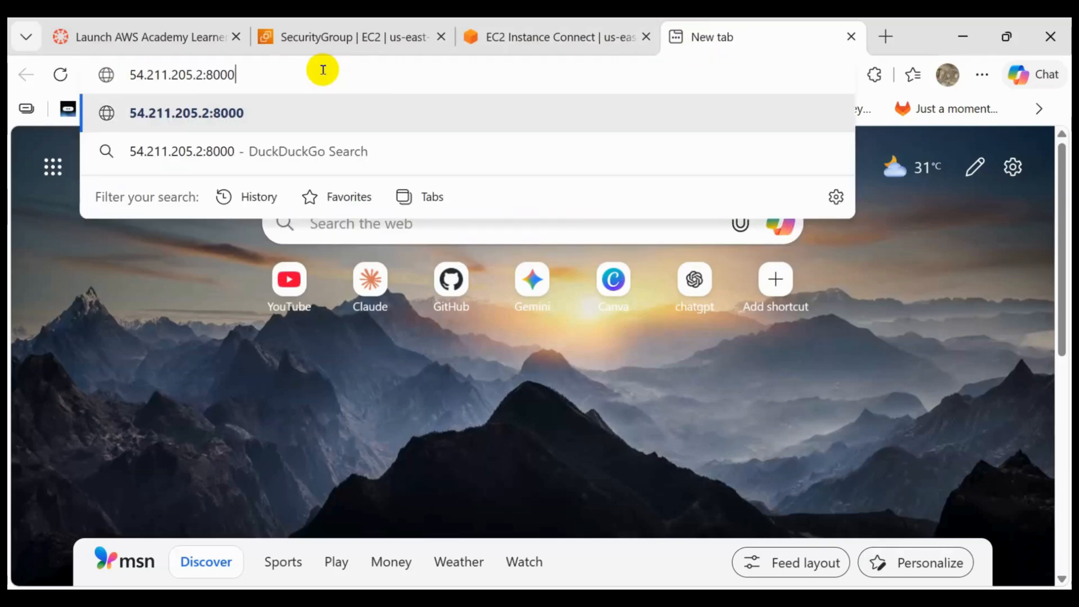
key(Return)
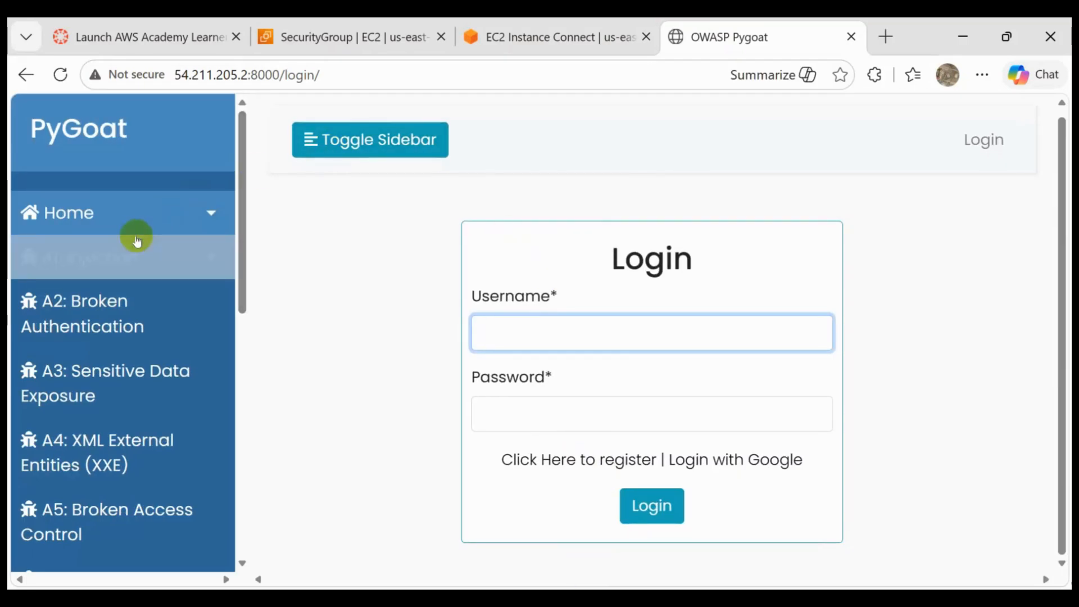
Browse the vulnerability categories in the PyGoat sidebar, opening A1: Injection and looking through the remaining entries.
click(133, 257)
click(131, 293)
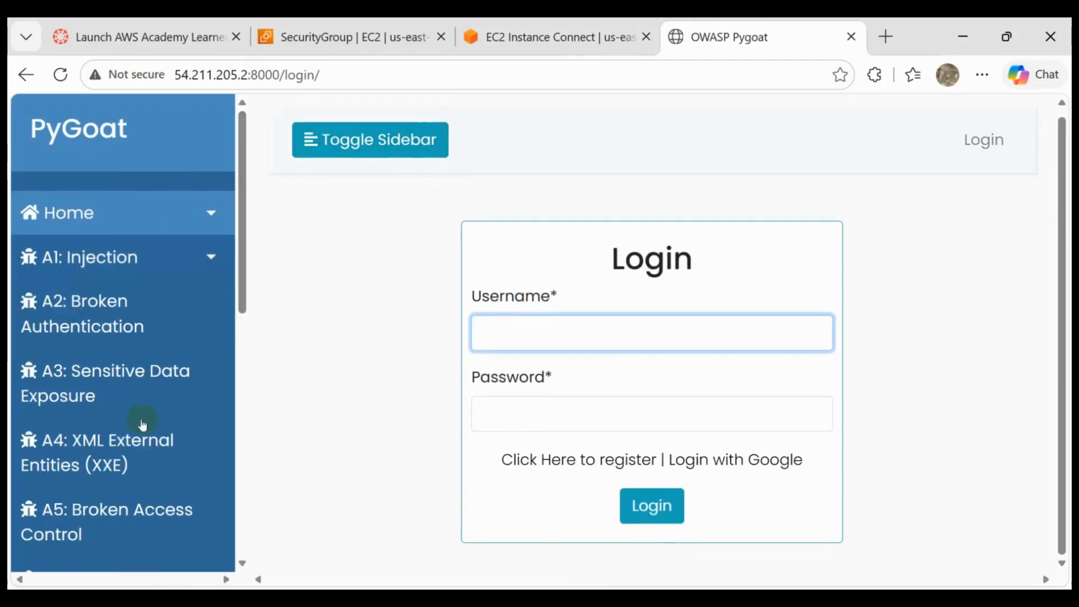
scroll(140, 421, down, 7)
scroll(160, 340, down, 2)
click(150, 378)
scroll(178, 453, down, 7)
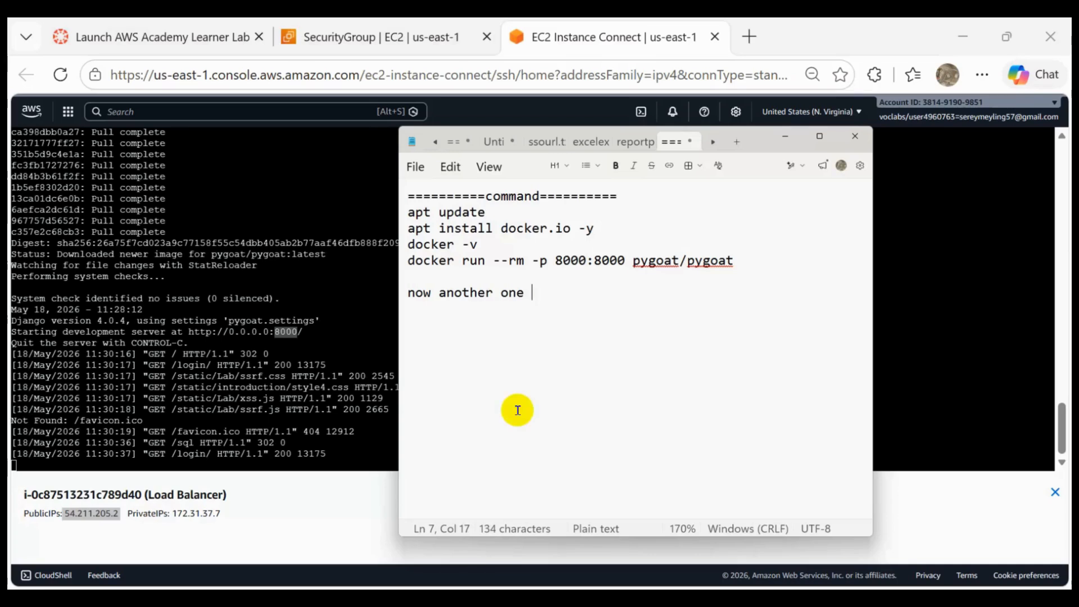
Note "awasp juice shop" and the command docker run --rm -p 3000:3000 bkimminich/juice-shop in the command notes.
text(asp)
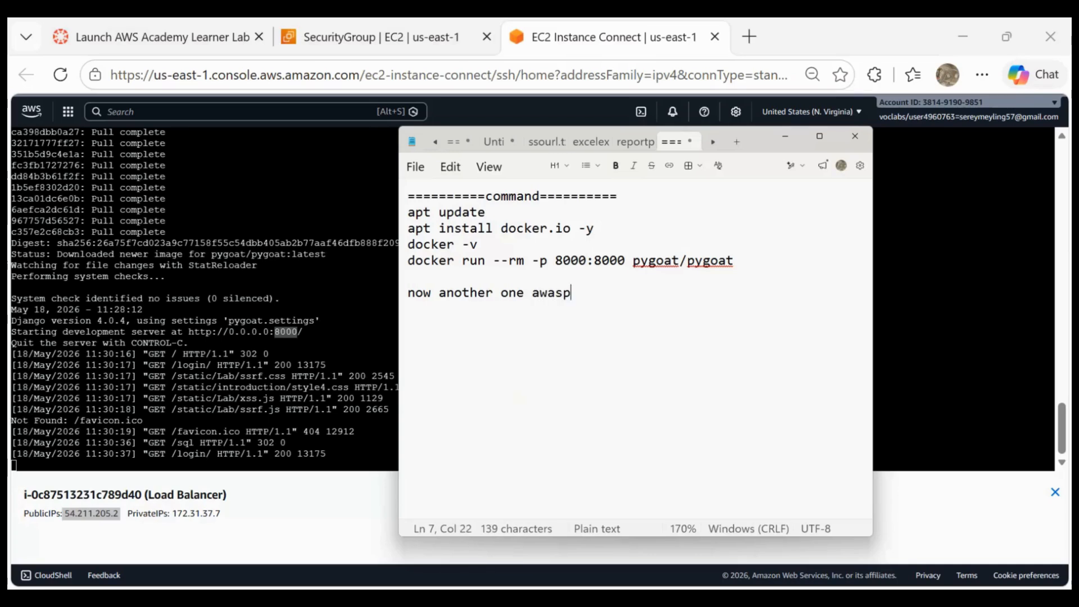
text( shop)
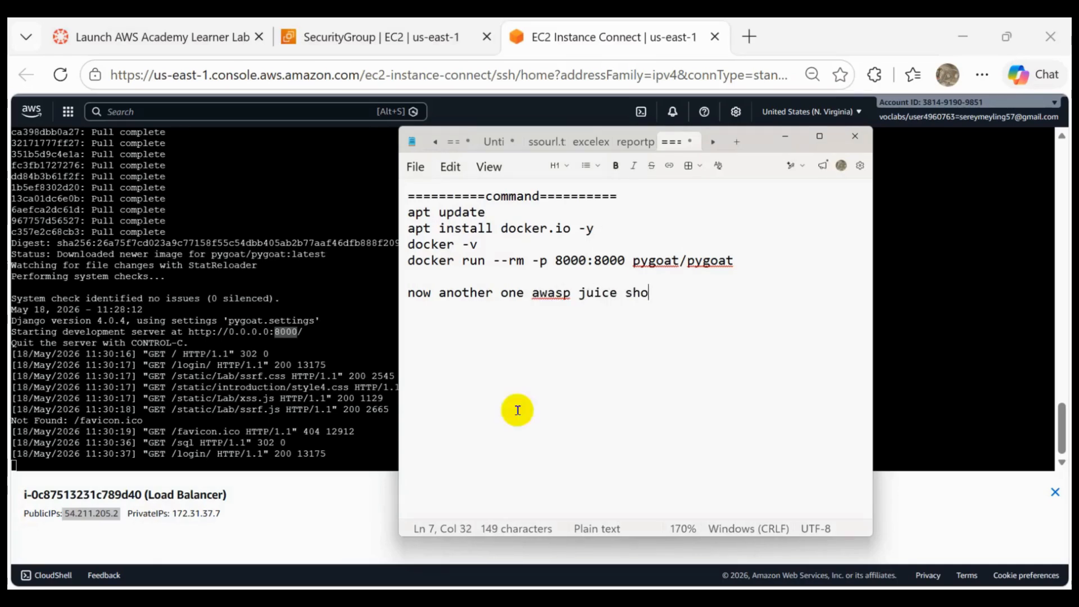
key(Return)
text(docker run --rm -p 3000:3000 bkimminich/juice-shop)
Stop the running PyGoat server in the instance terminal and run docker run --rm -p 3000:3000 bkimminich/juice-shop.
click(275, 454)
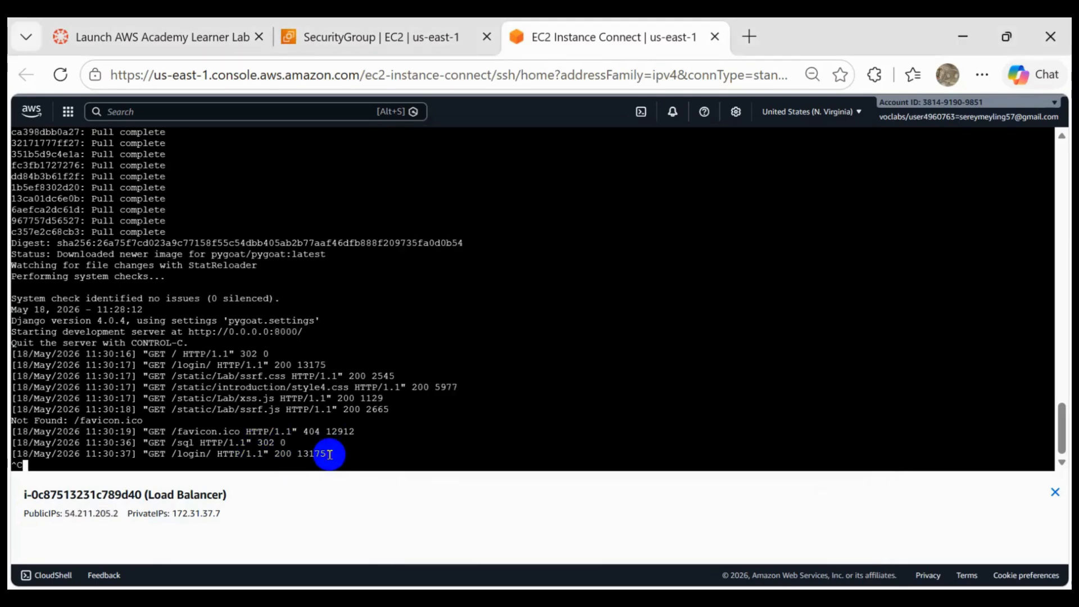
right_click(399, 450)
click(492, 320)
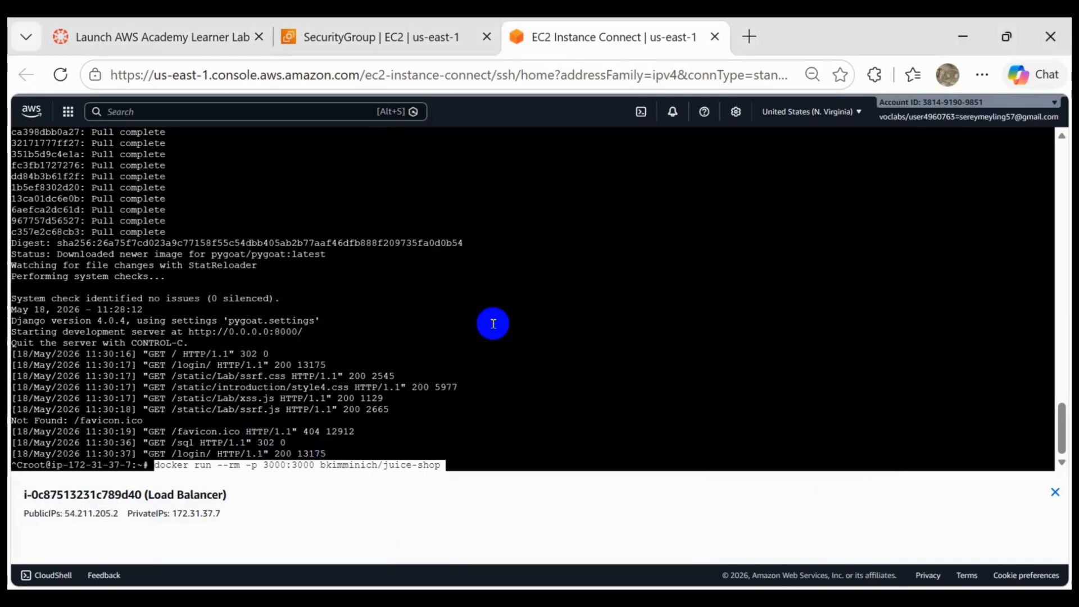
key(Return)
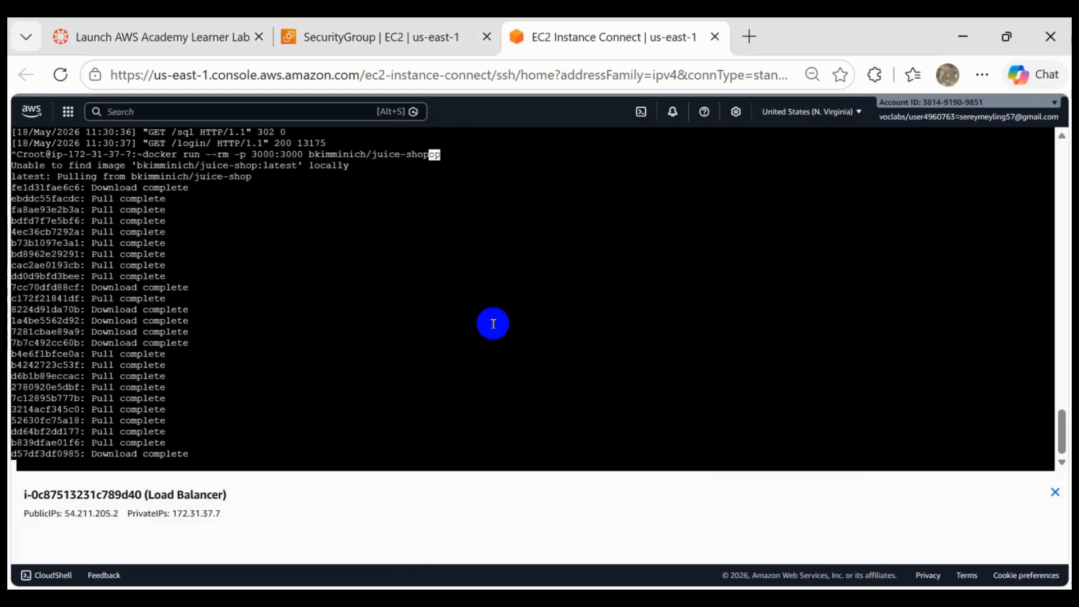
Add a Custom TCP inbound rule for port 3000 with source 0.0.0.0/0 to the launch-wizard-12 security group and save it.
click(419, 31)
scroll(706, 298, down, 1)
click(981, 393)
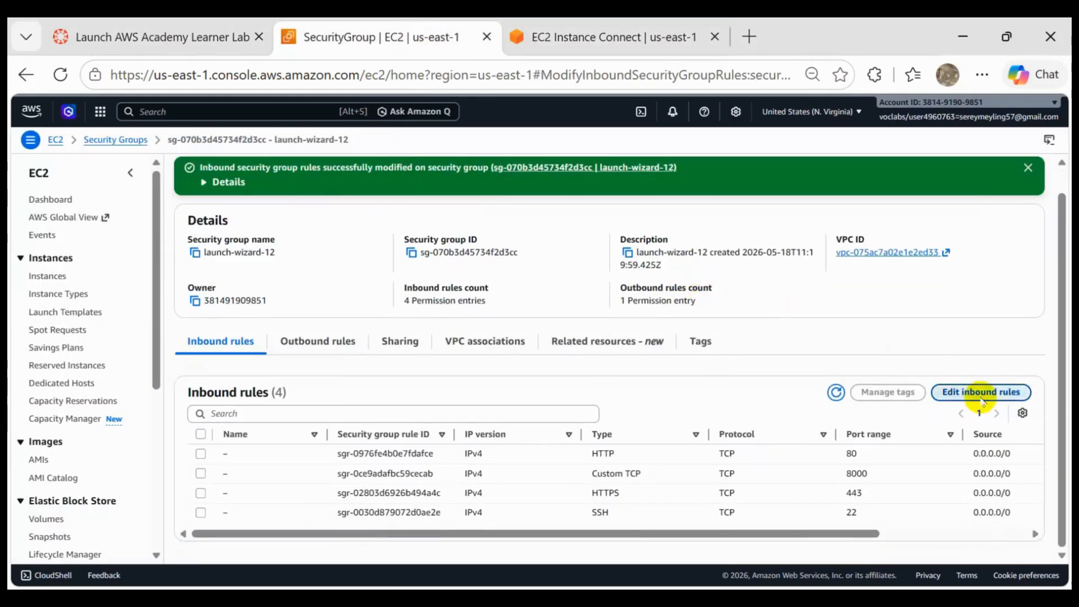
click(71, 439)
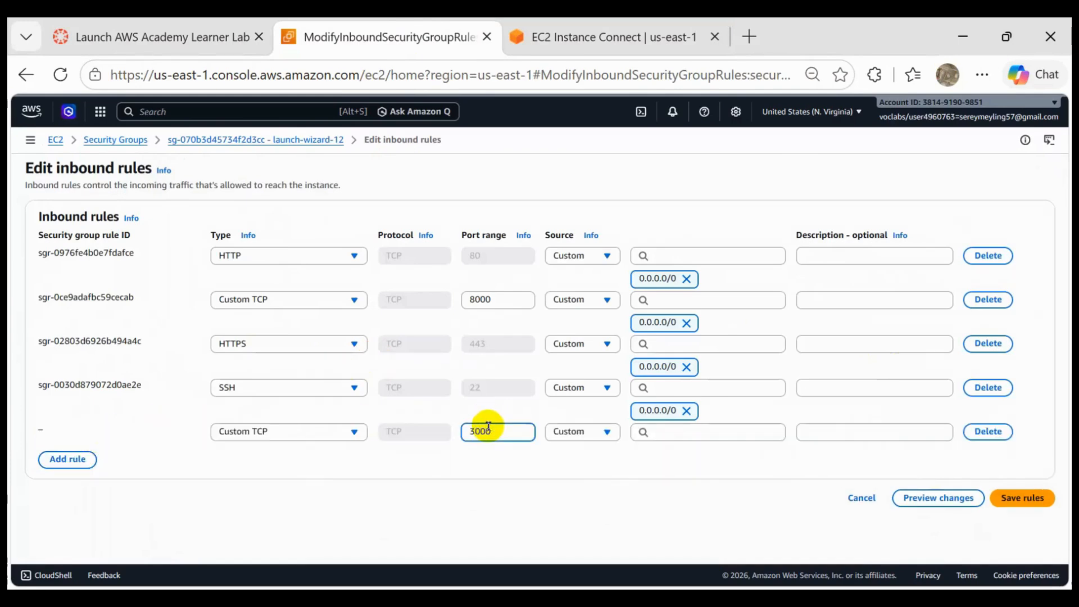
click(1021, 499)
click(712, 433)
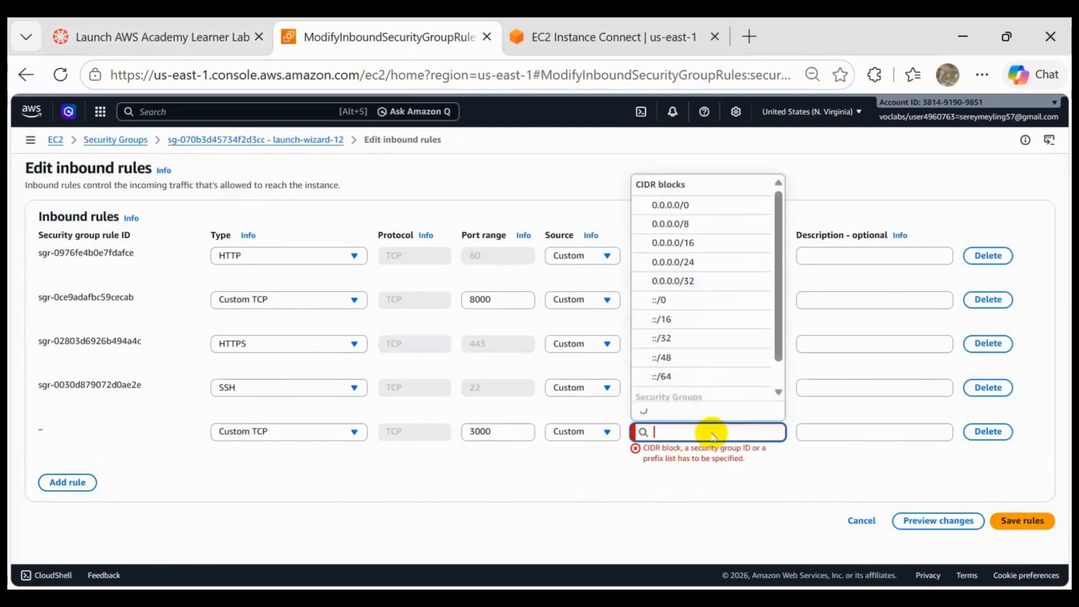
click(671, 205)
click(1022, 520)
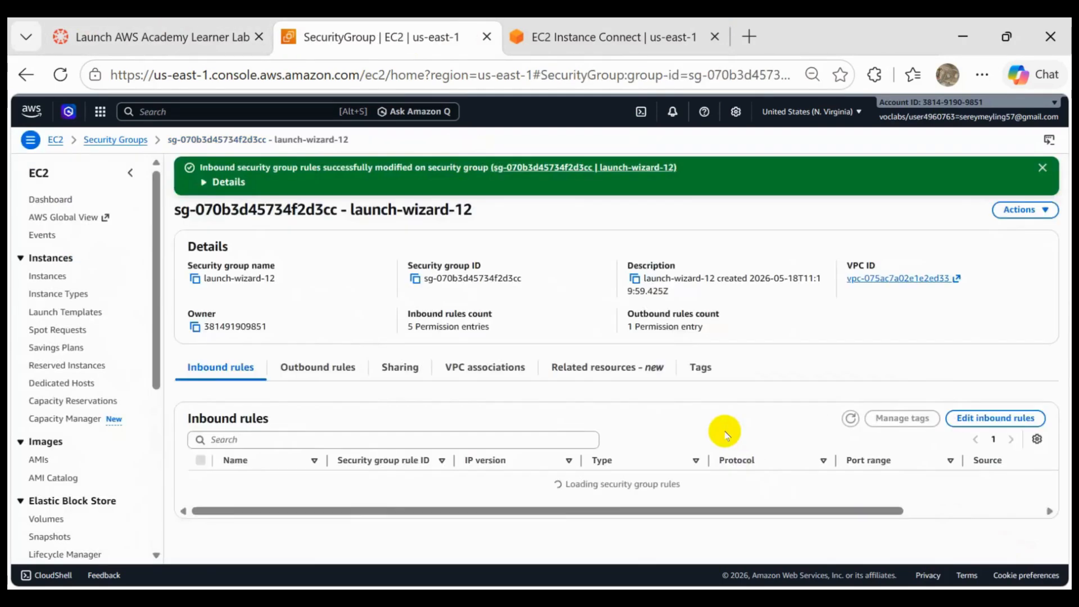
Copy the instance's public IP address and open 54.211.205.2:3000 in a new browser tab.
click(609, 36)
double_click(72, 513)
key(ctrl+c)
click(749, 36)
key(ctrl+v)
text(:3000)
key(Return)
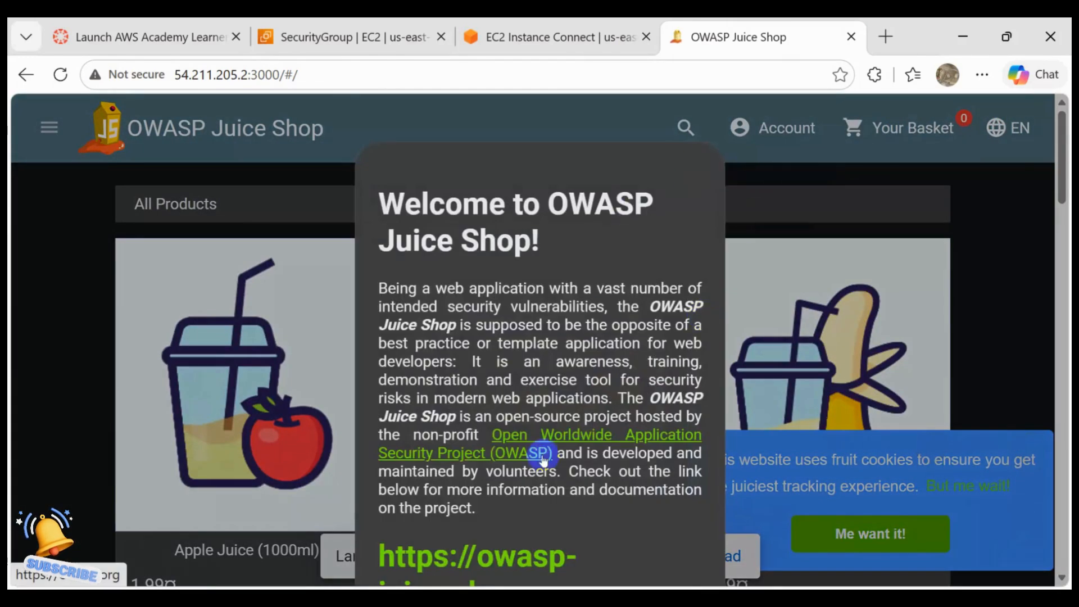
Dismiss the Juice Shop welcome message, accept the cookie notice, and reduce the page zoom to 75%.
key(ctrl+minus)
click(649, 548)
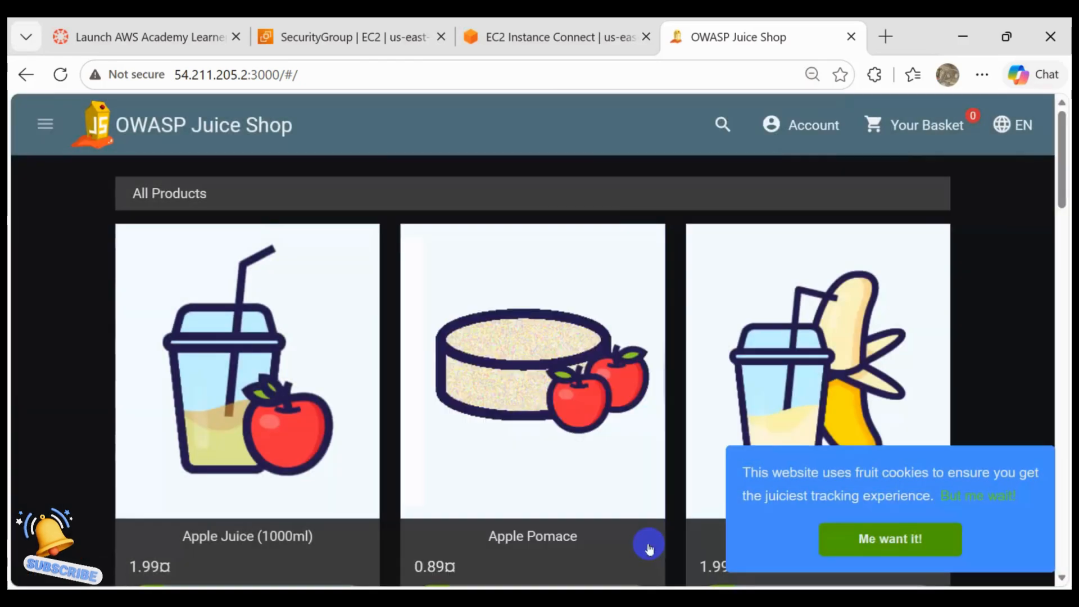
click(884, 540)
key(ctrl+minus)
key(ctrl+minus)
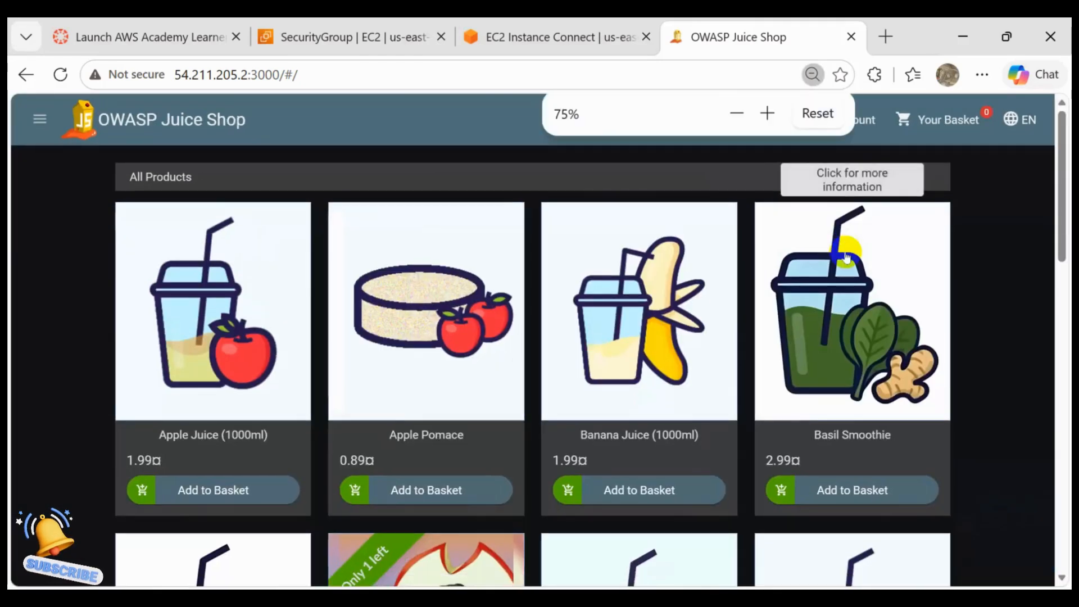
Add Apple Juice (1000ml) to the basket, dismiss the notification, and open the basket.
scroll(428, 282, down, 2)
click(248, 393)
scroll(561, 356, up, 2)
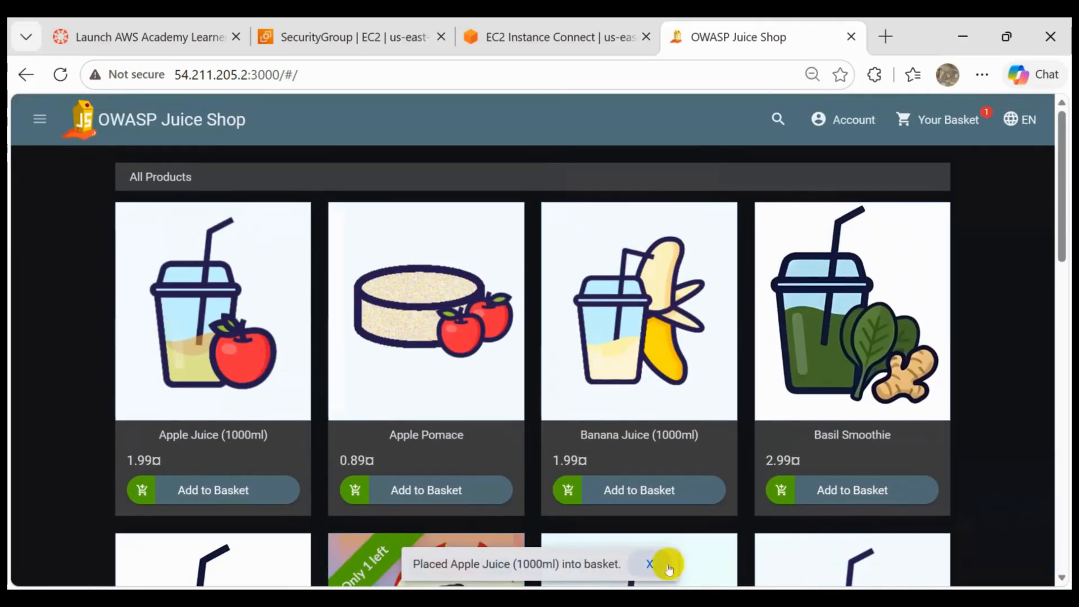
click(649, 564)
click(933, 119)
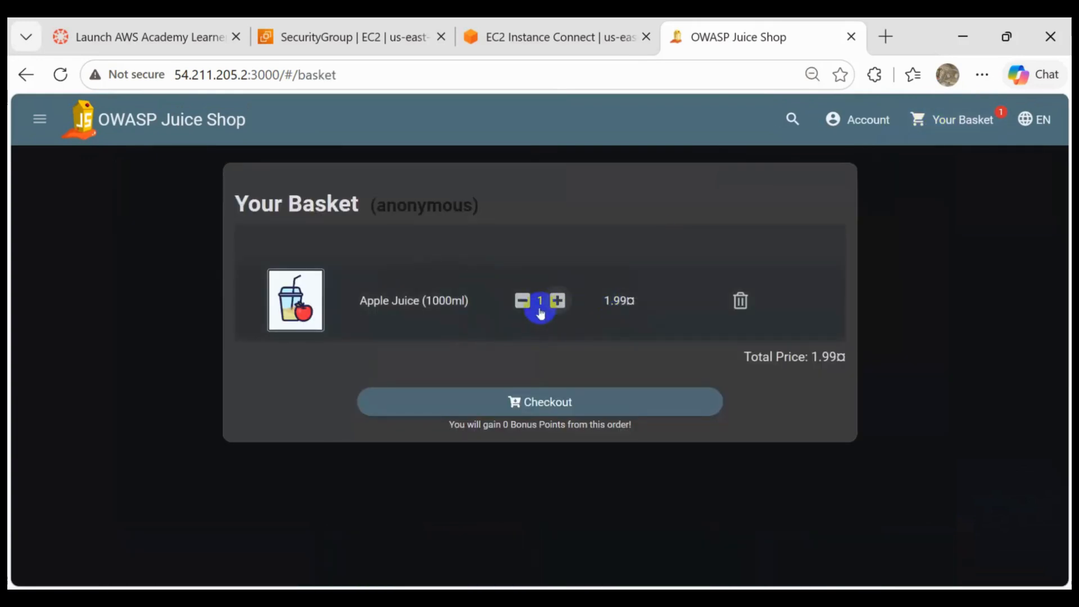
Return to the product list, check the account menu, and look through the products to the end of the page.
click(25, 75)
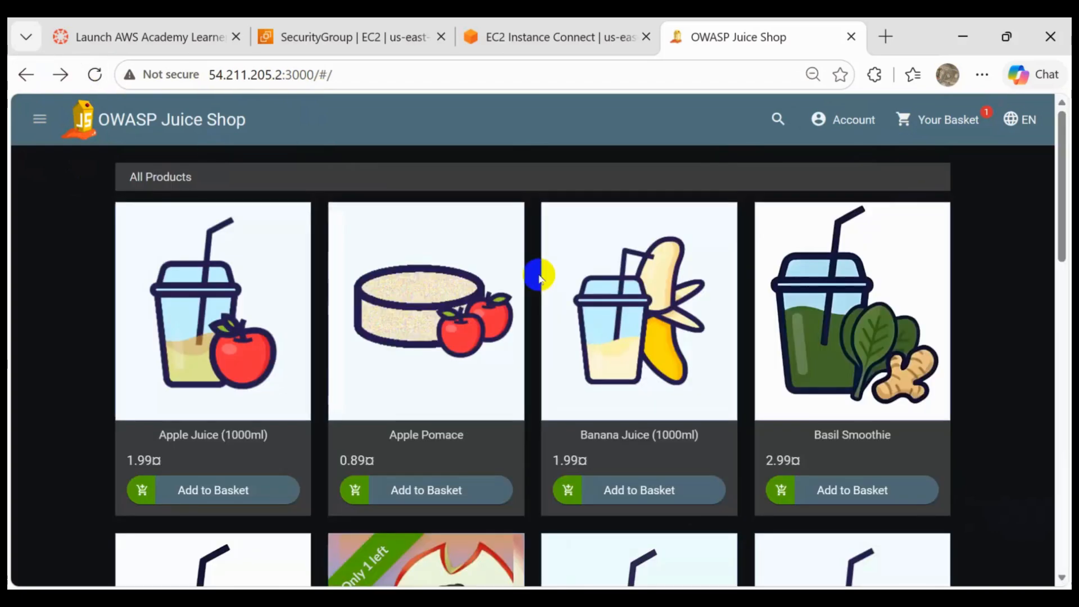
click(848, 121)
click(990, 225)
scroll(766, 326, down, 7)
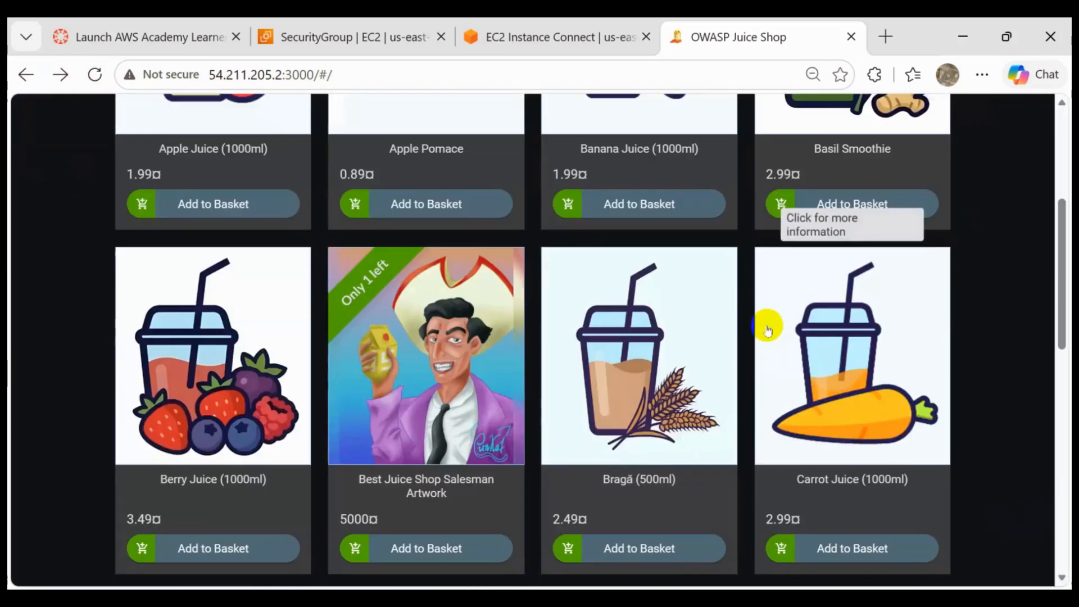
scroll(703, 394, down, 10)
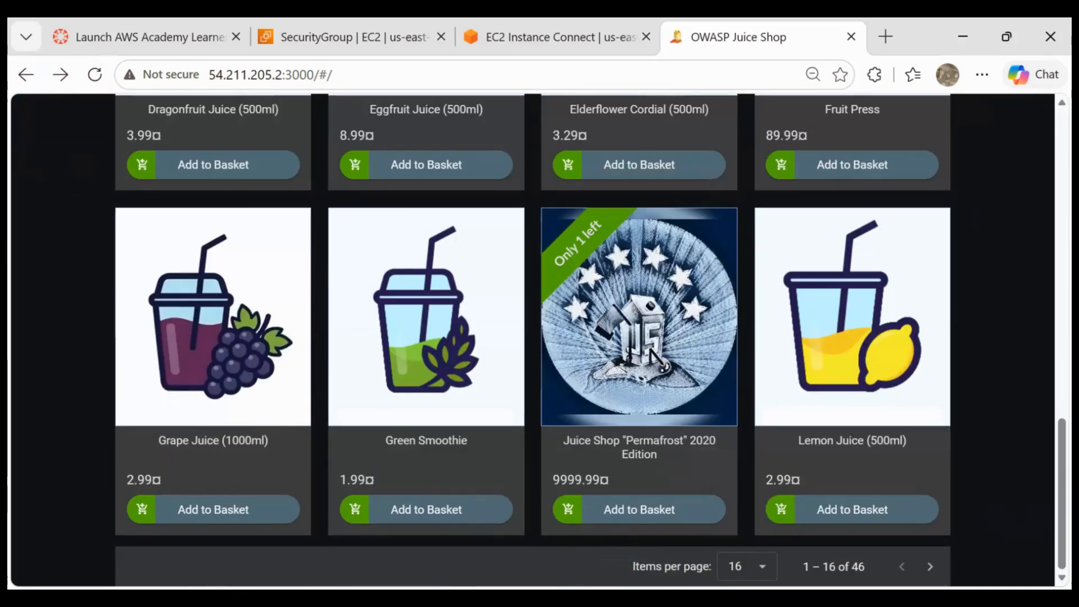
Go to Load Balancers in the EC2 console and start creating an Application Load Balancer.
click(349, 37)
scroll(116, 378, down, 5)
click(85, 424)
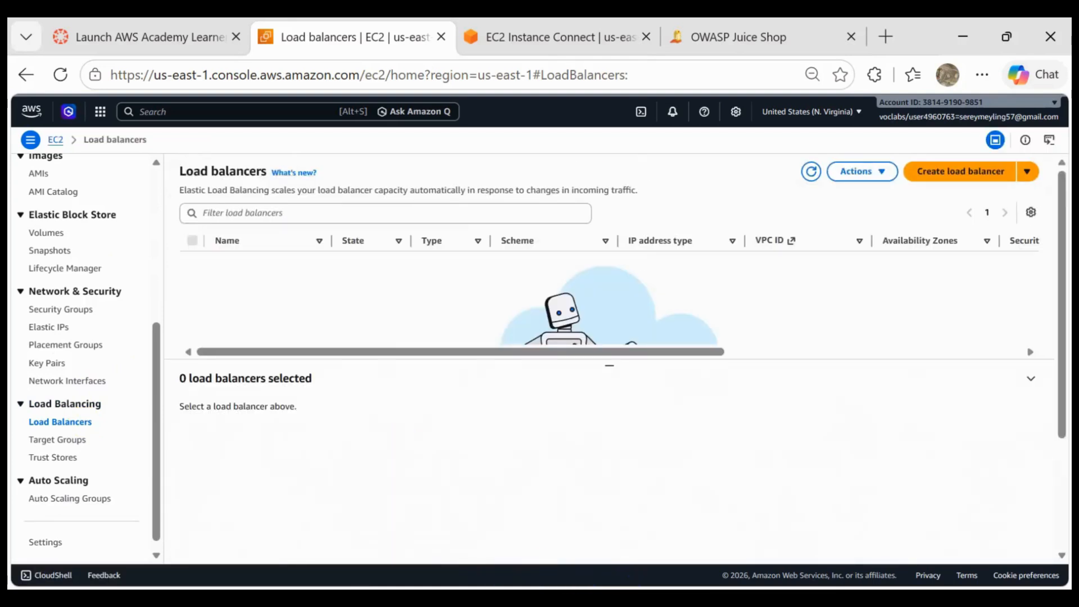
click(956, 171)
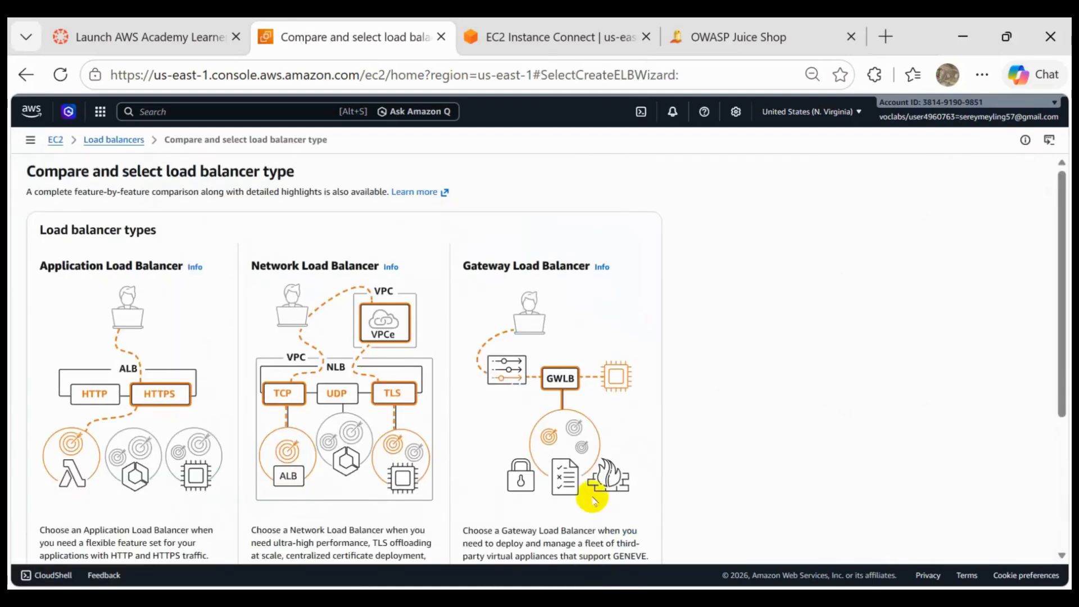
scroll(494, 386, down, 3)
scroll(488, 397, up, 2)
scroll(489, 398, up, 2)
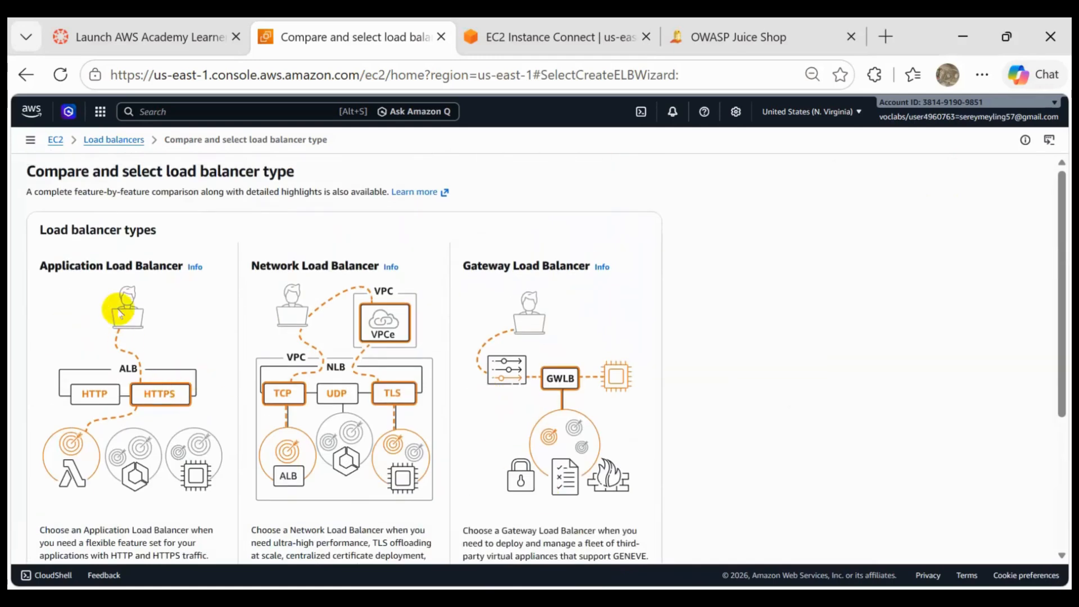
scroll(84, 445, down, 3)
click(84, 446)
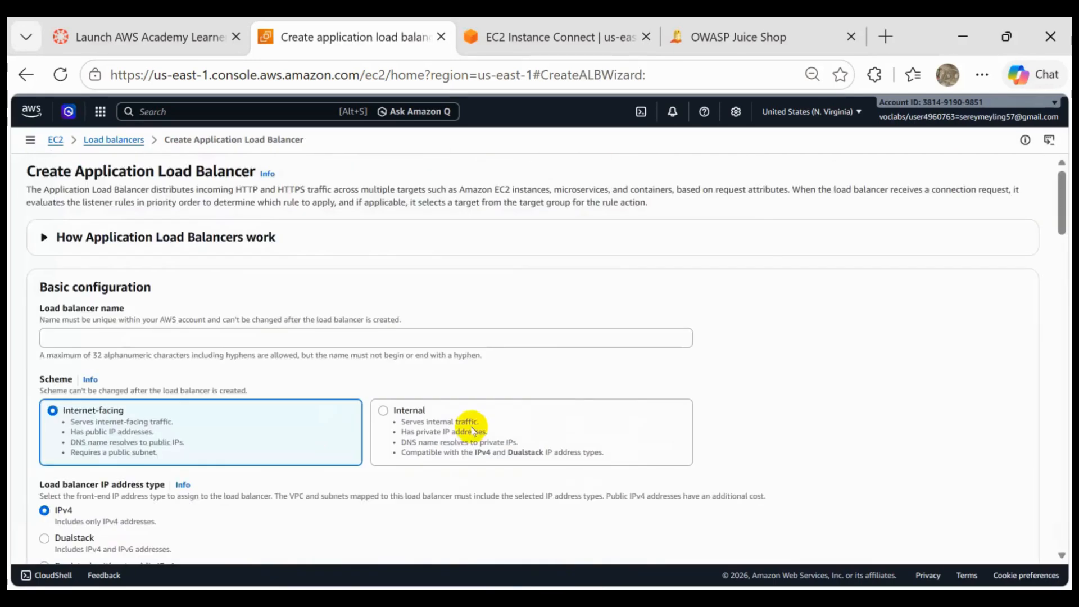
Name the load balancer webLB and review its scheme, IP address type and network mapping.
scroll(501, 426, down, 2)
click(211, 242)
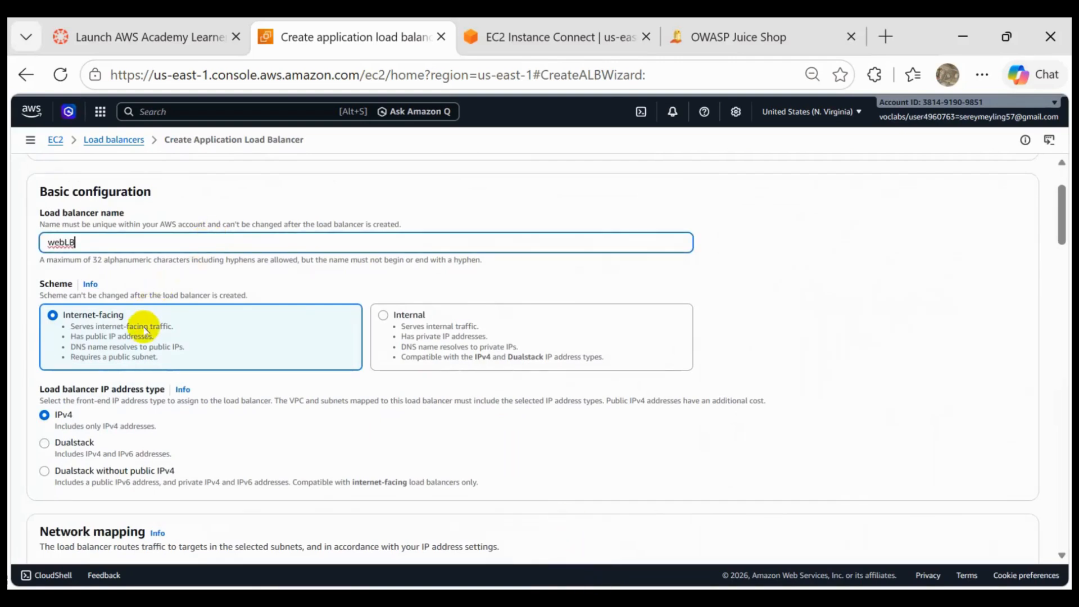
scroll(143, 331, down, 3)
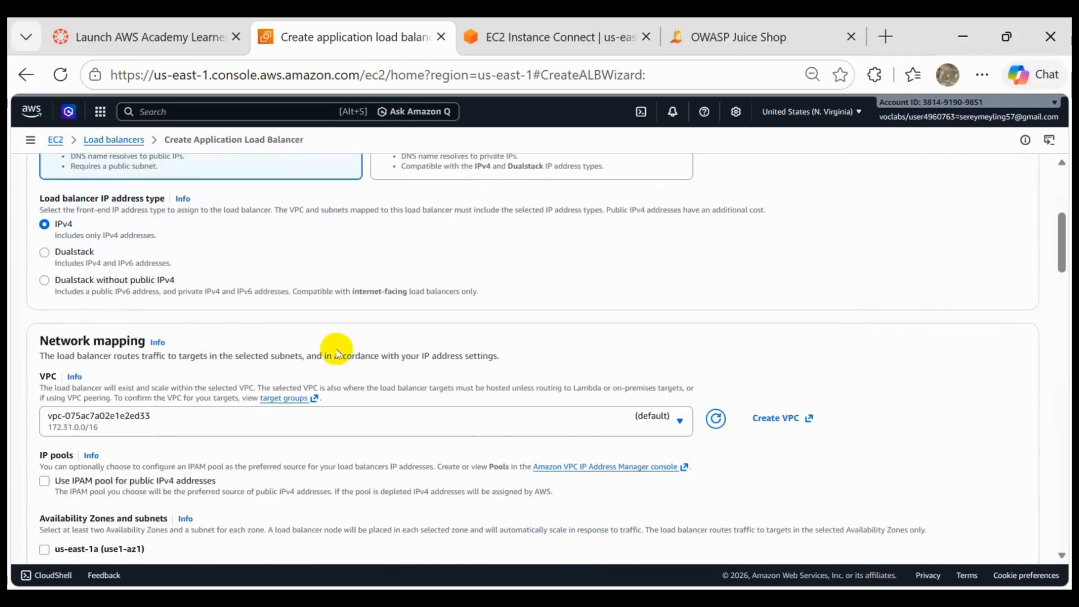
scroll(336, 353, down, 3)
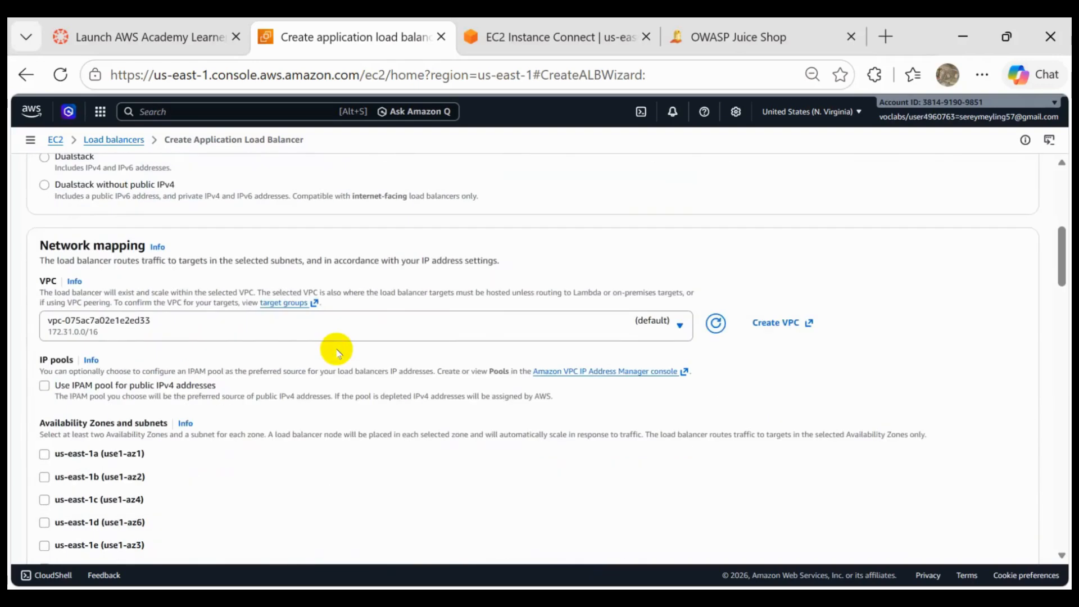
scroll(336, 353, up, 2)
scroll(336, 353, up, 3)
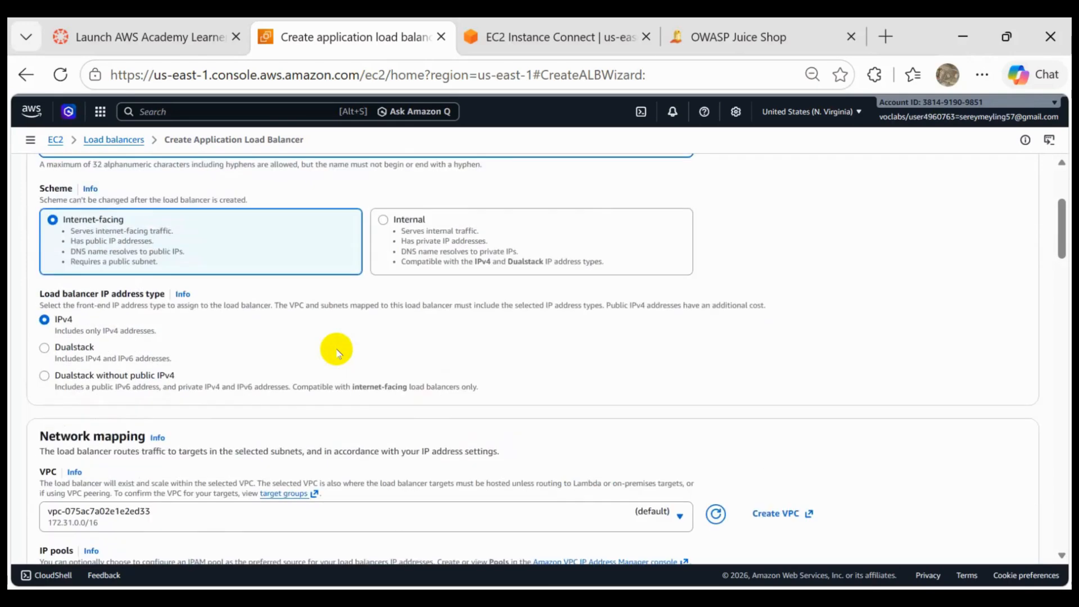
Select the availability zones us-east-1a, us-east-1b and us-east-1c for the load balancer.
scroll(336, 353, down, 3)
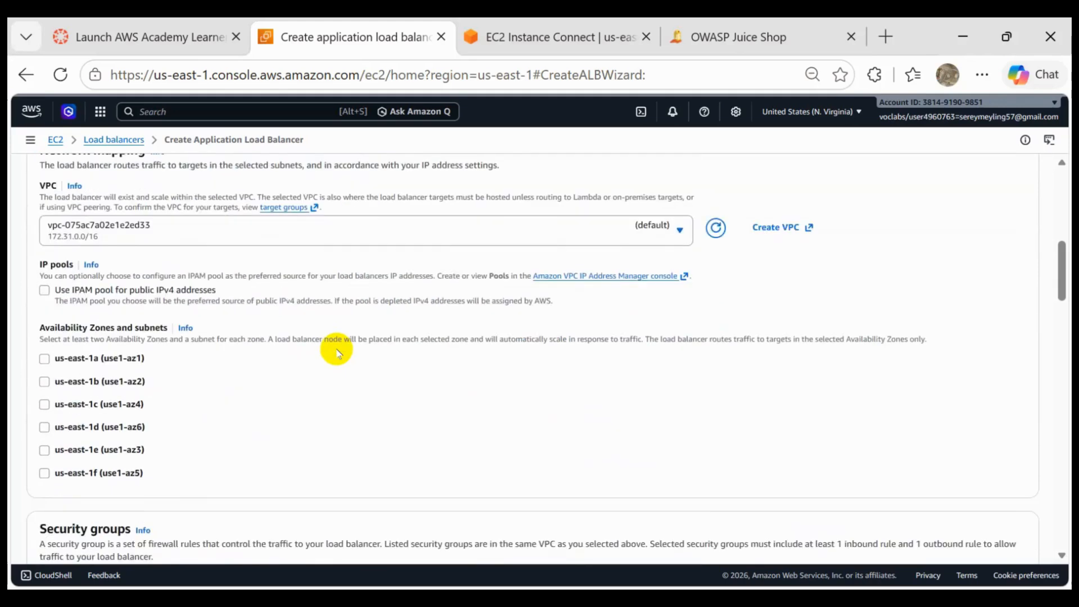
click(550, 598)
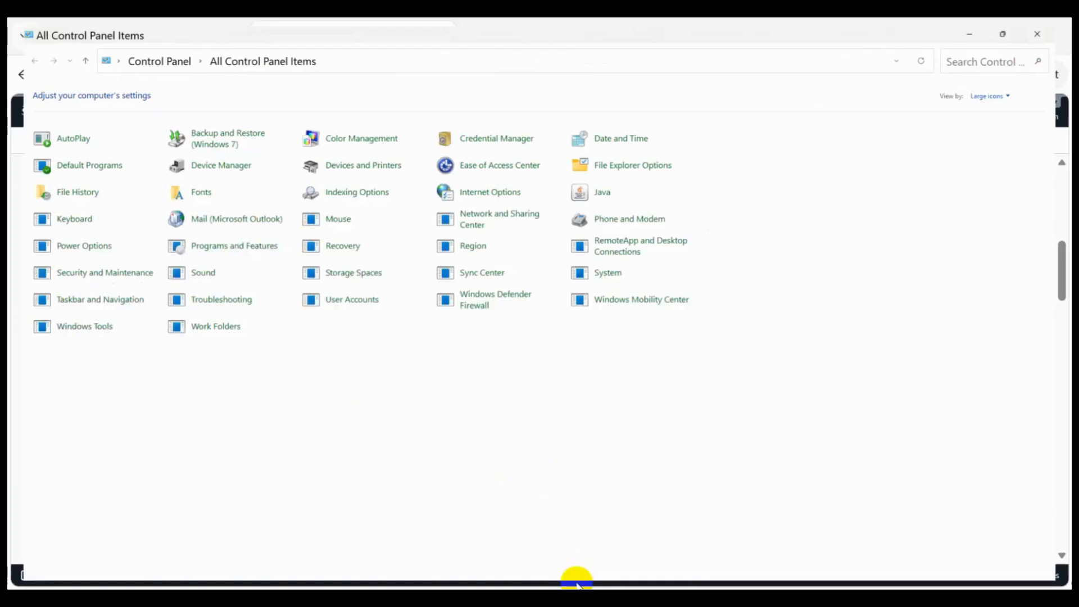
click(1057, 25)
click(44, 359)
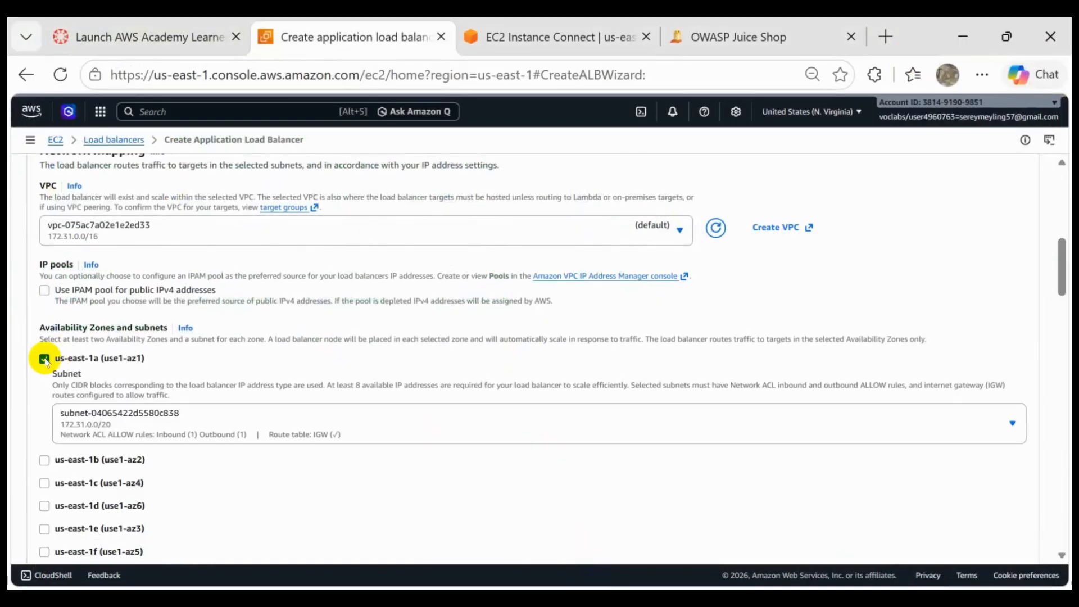
click(46, 460)
scroll(169, 421, down, 2)
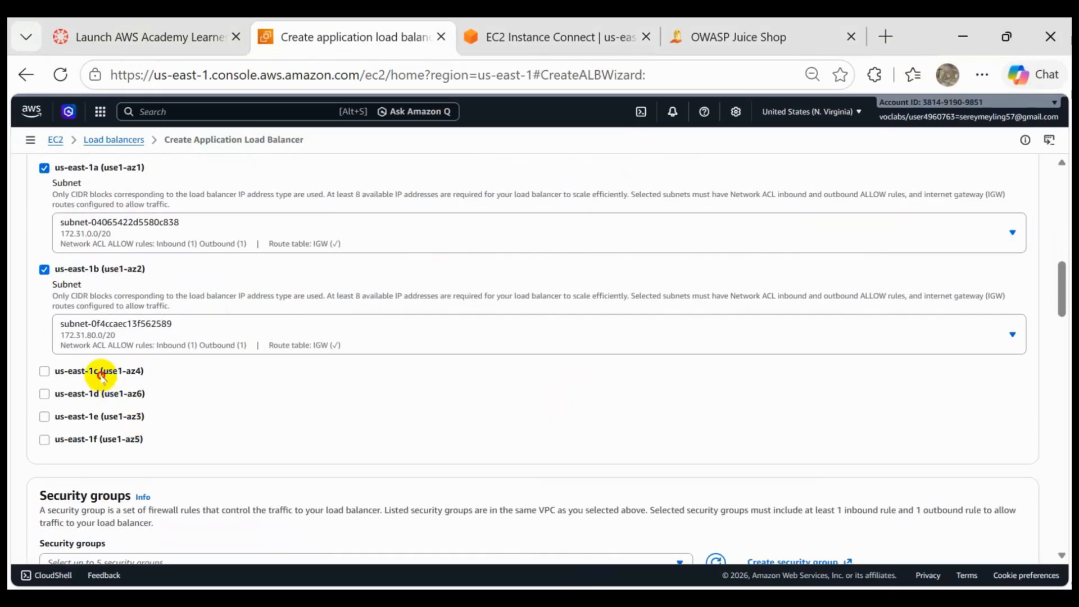
click(103, 377)
Start creating a target group for the HTTP:80 listener and name it TG.
scroll(414, 421, down, 8)
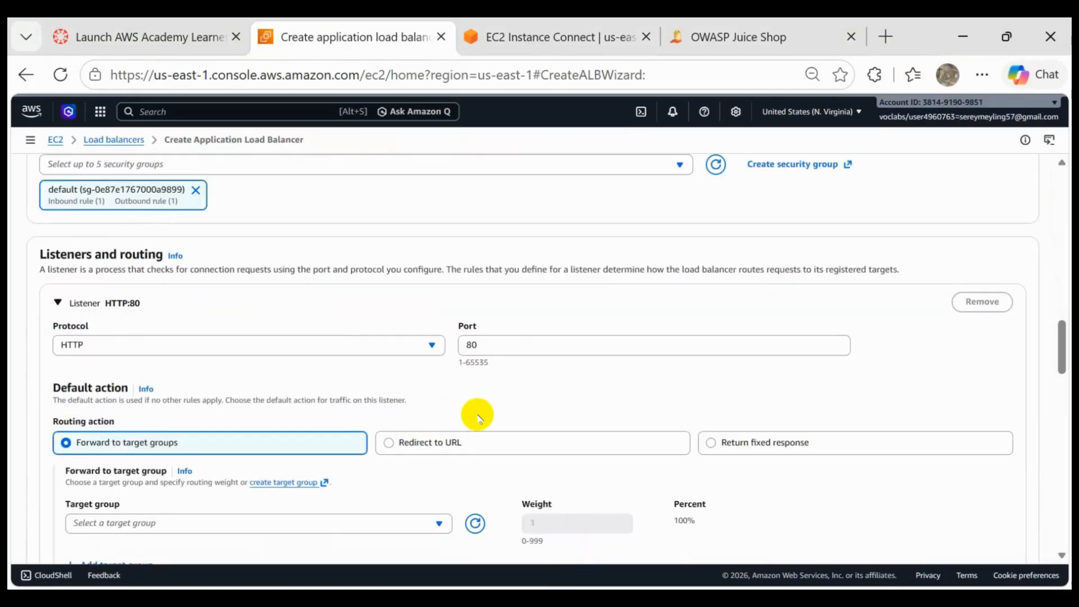
scroll(475, 413, down, 2)
scroll(475, 413, down, 2)
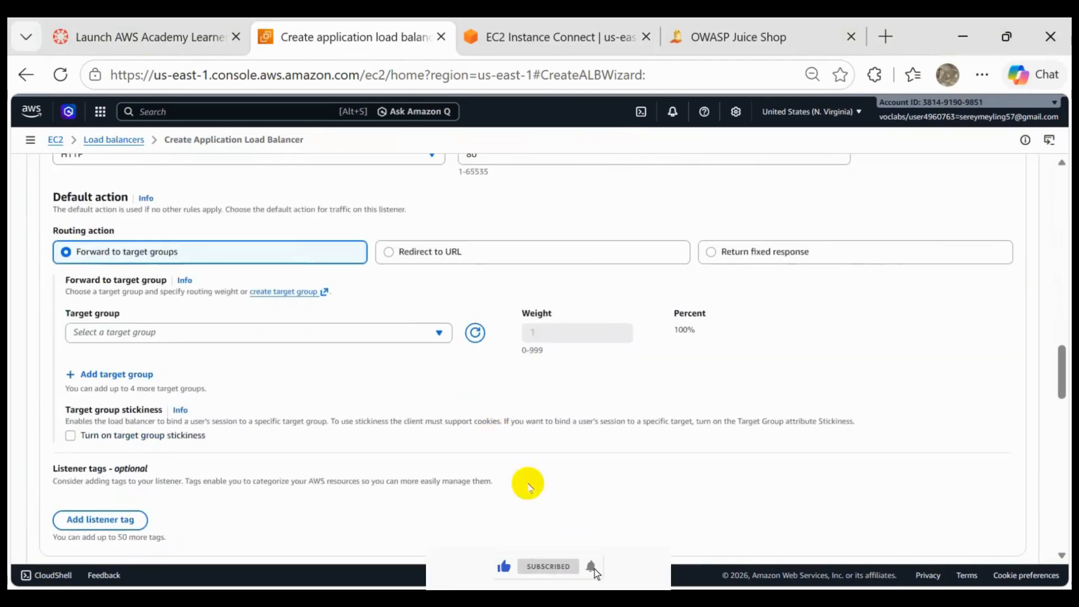
click(280, 292)
scroll(340, 388, down, 2)
click(339, 388)
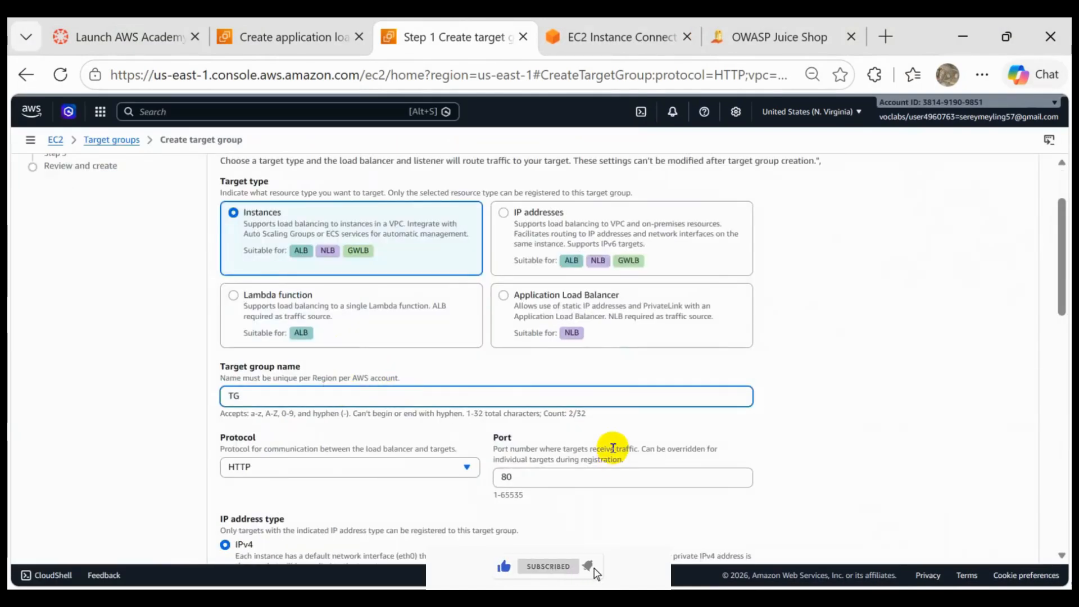
Set the target group's port to 3000 and review the remaining target group settings.
scroll(519, 427, down, 2)
double_click(519, 381)
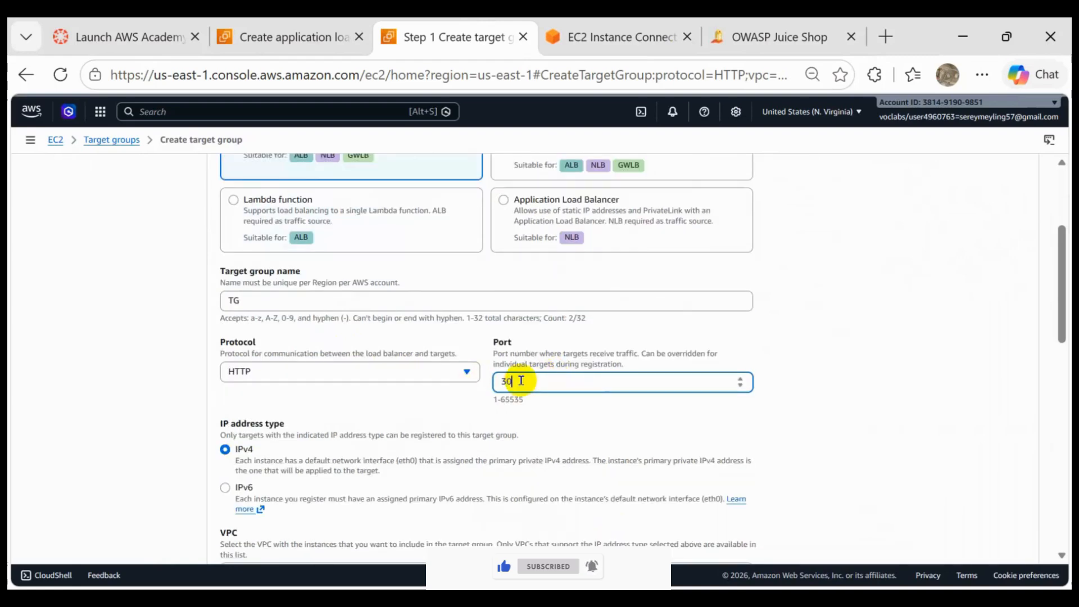
scroll(550, 387, down, 4)
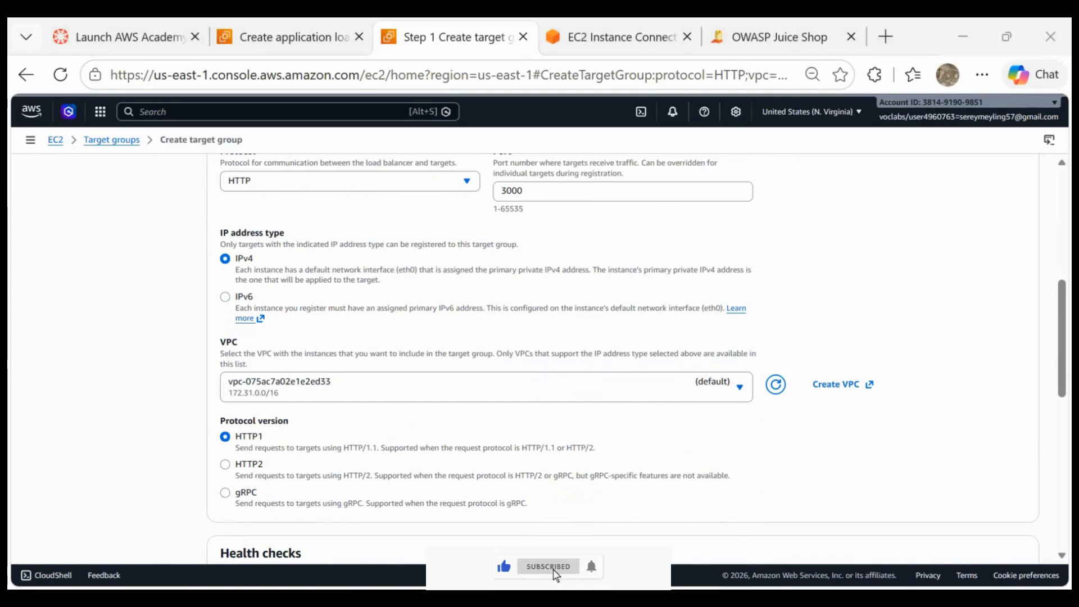
scroll(559, 365, down, 10)
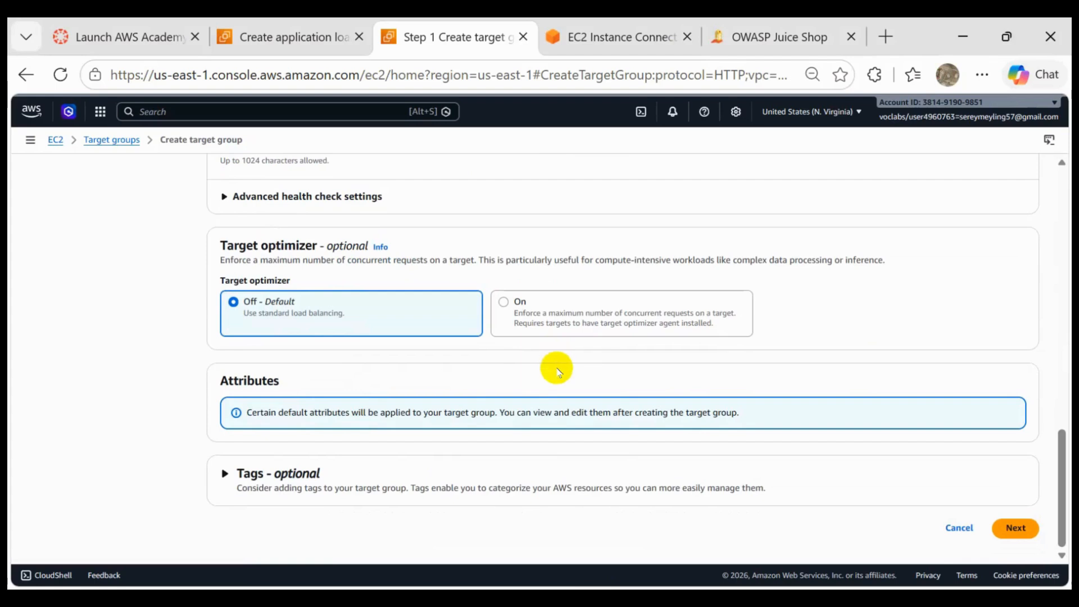
Add the Load Balancer instance to the target group's pending targets on port 3000.
click(1014, 527)
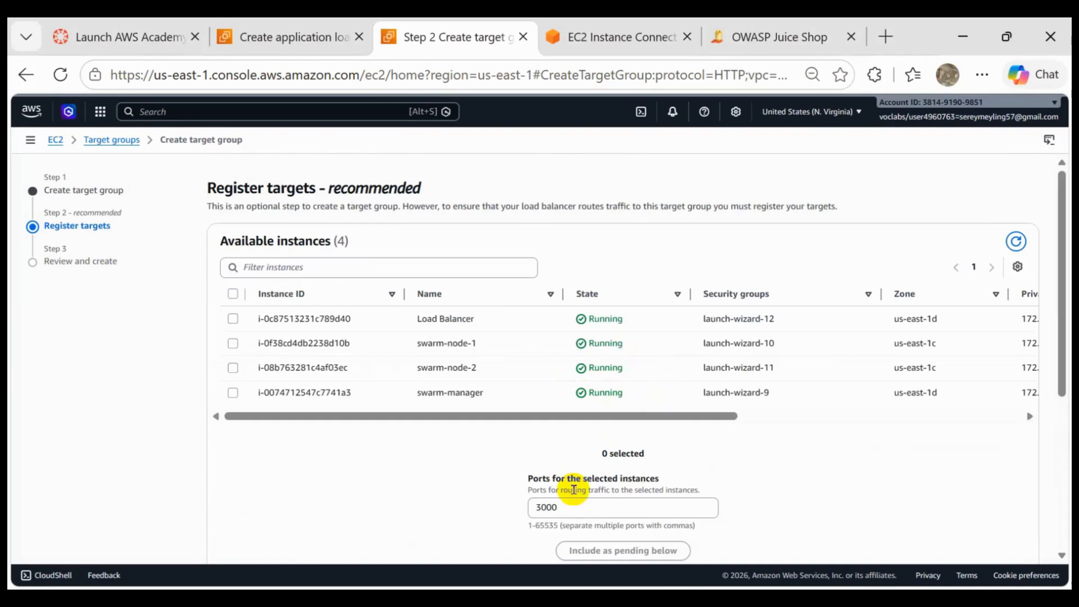
click(232, 319)
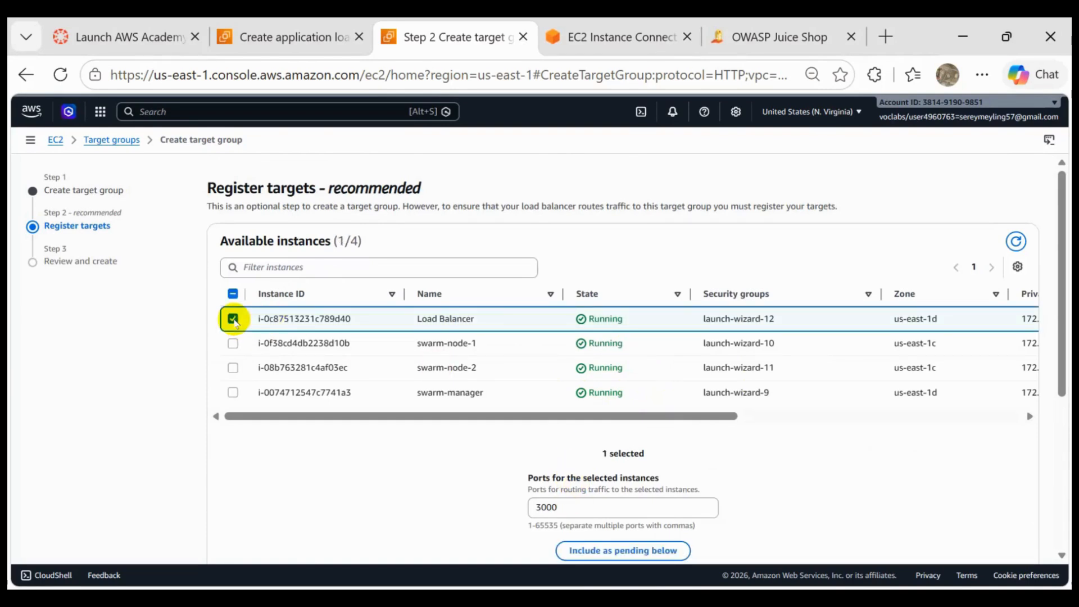
scroll(631, 465, down, 2)
click(630, 466)
scroll(630, 466, down, 3)
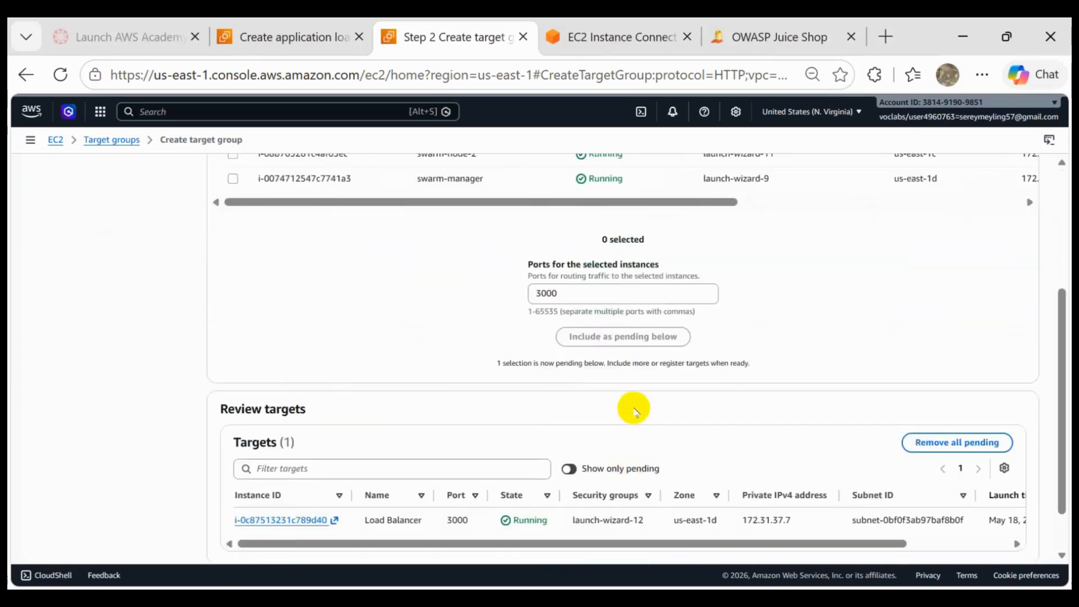
scroll(646, 388, up, 2)
scroll(646, 388, down, 2)
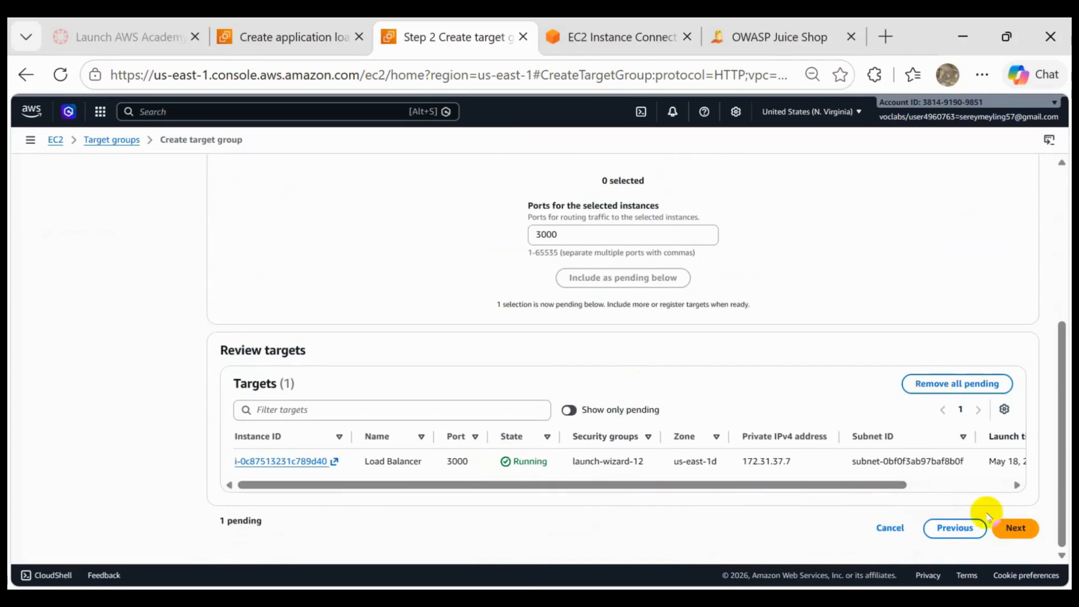
Review the target group's settings and registered target, and create target group TG.
click(1015, 528)
scroll(860, 409, down, 2)
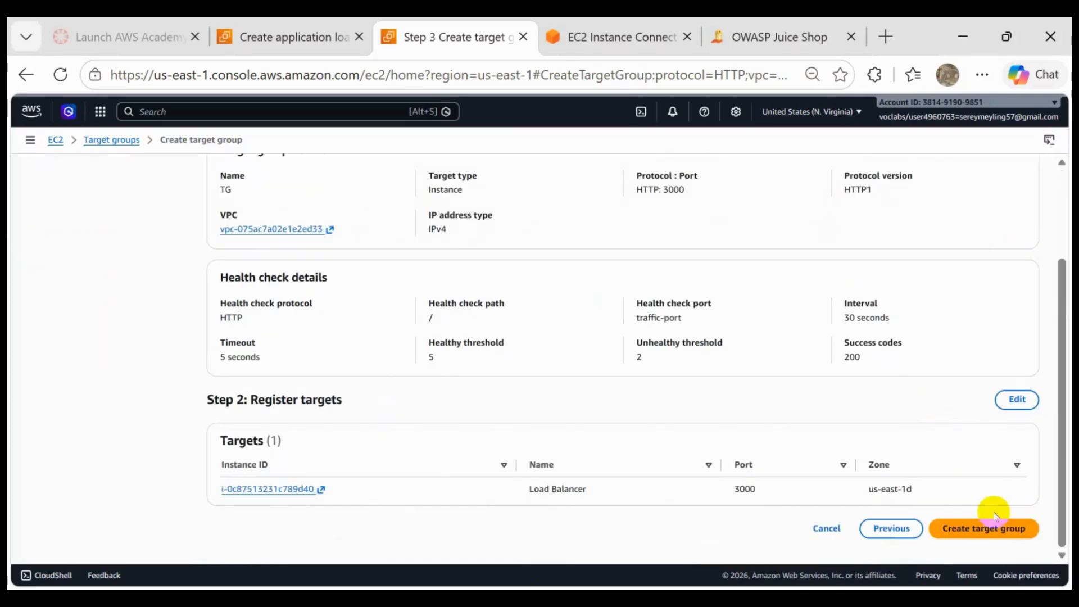
click(992, 533)
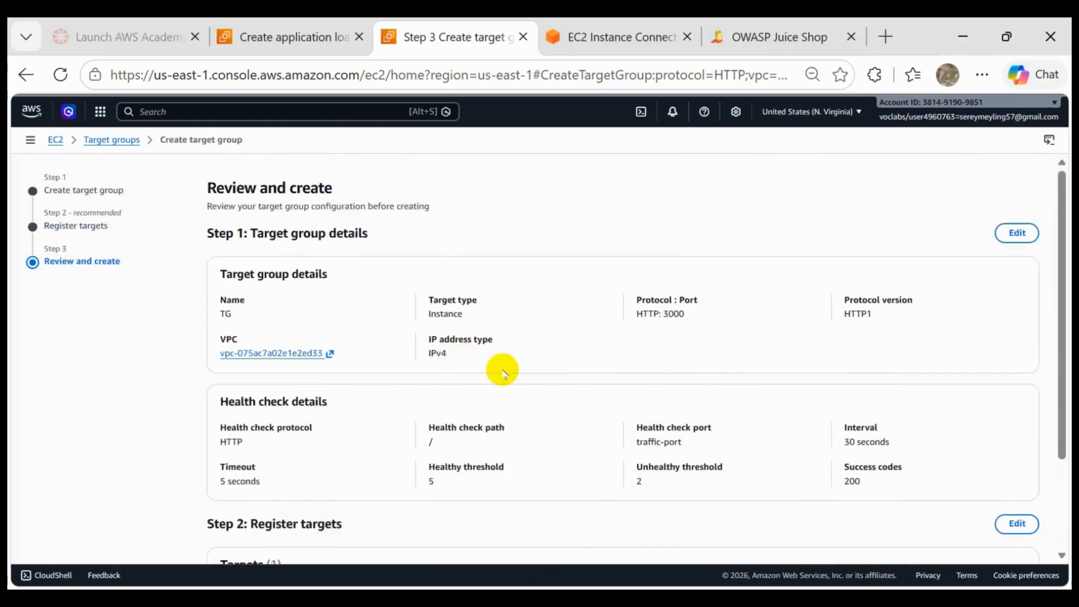
scroll(939, 422, down, 2)
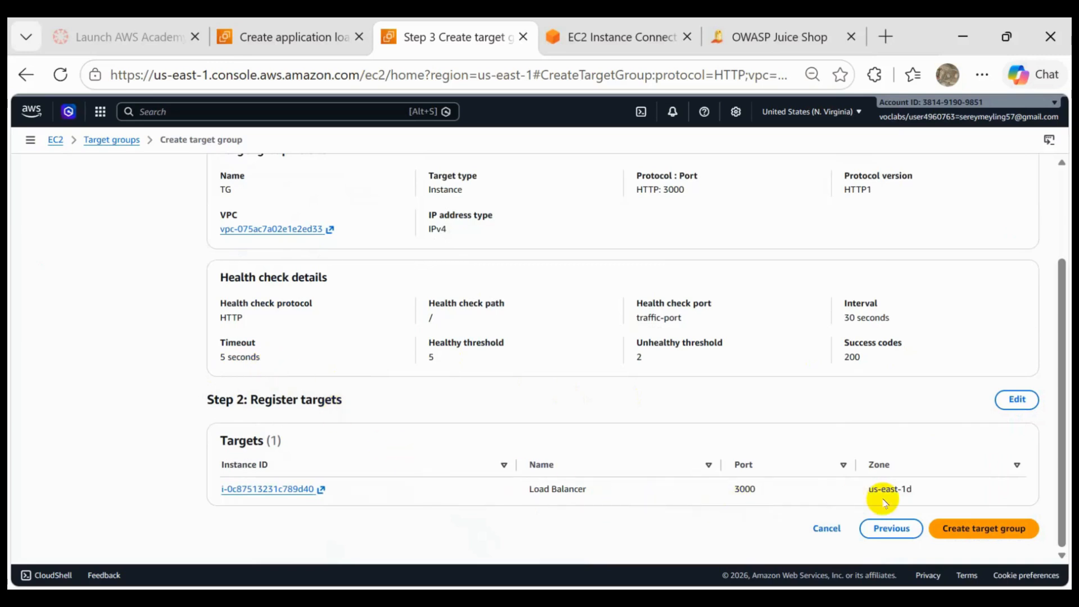
click(986, 531)
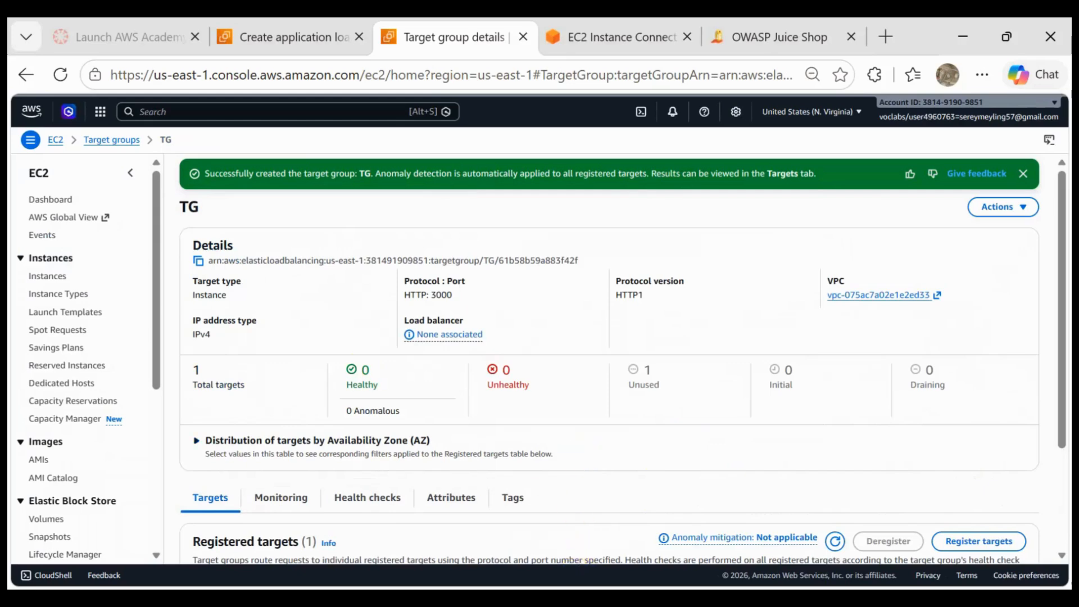
scroll(614, 401, down, 3)
Return to the load balancer form, reload it and forward the HTTP:3000 listener to target group TG.
click(314, 39)
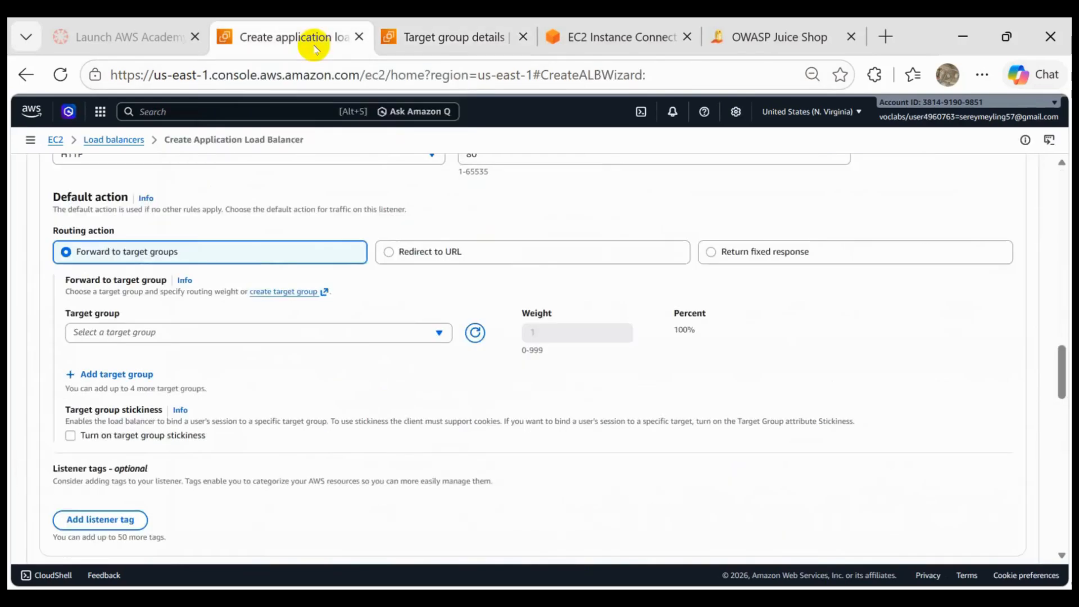
key(F5)
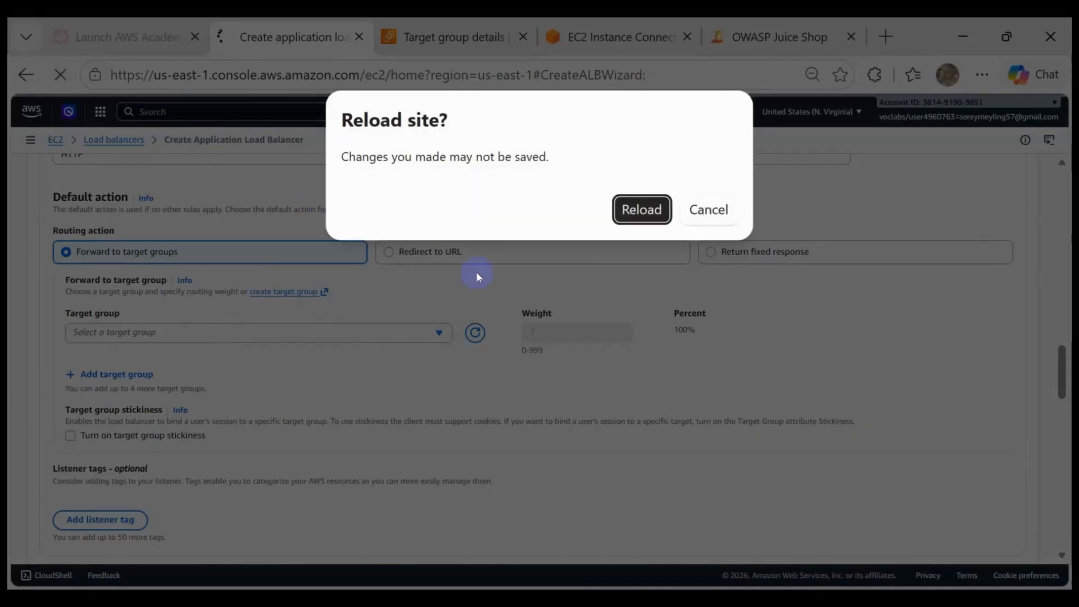
click(644, 209)
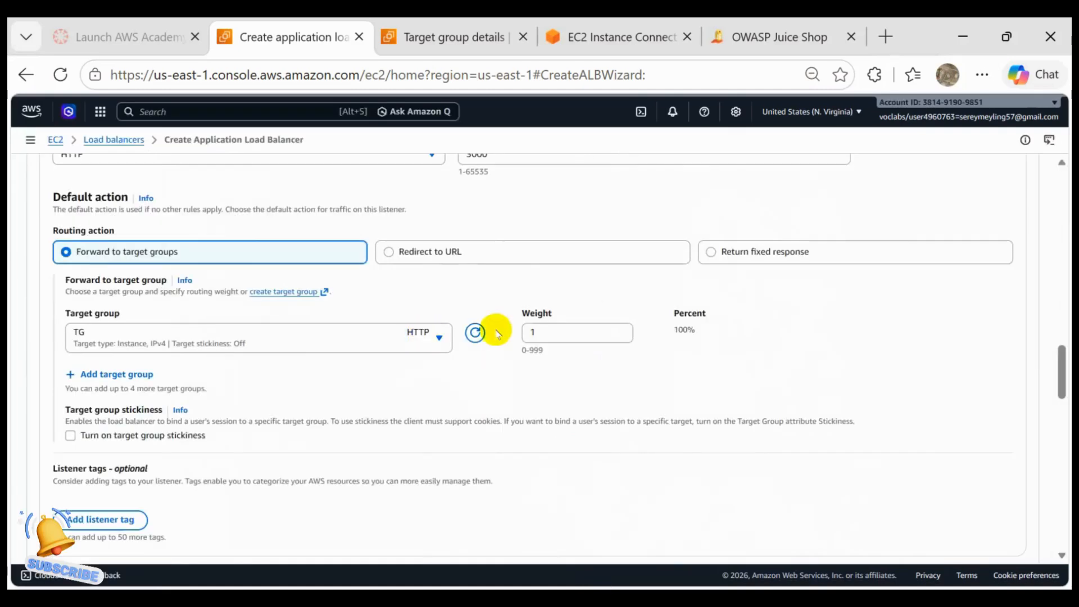
click(390, 336)
click(362, 295)
scroll(421, 381, down, 3)
scroll(545, 407, down, 20)
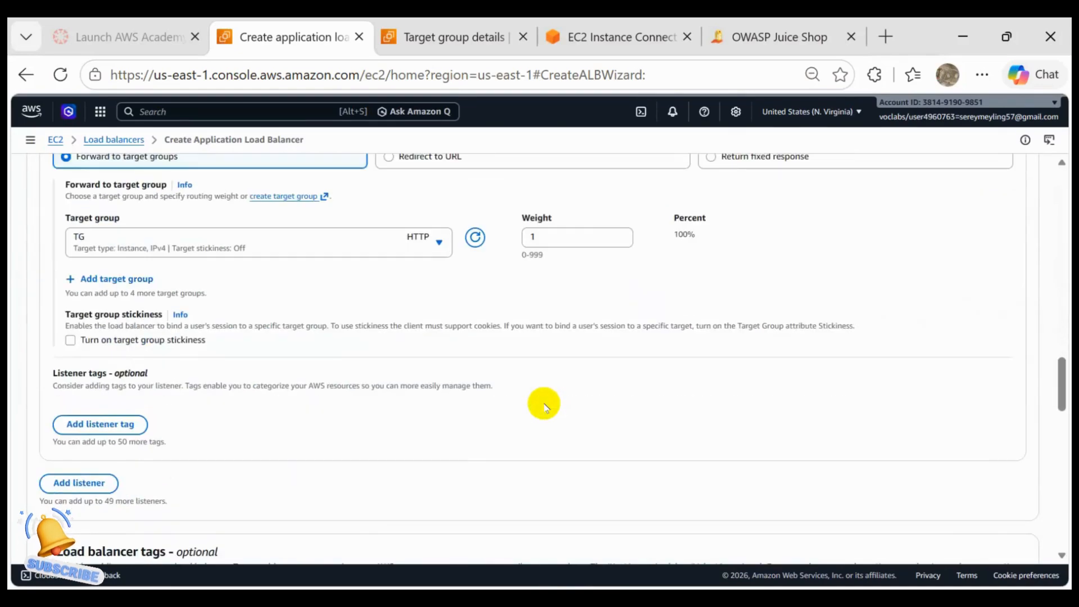
Enable AWS WAF application layer security protections in front of targets and review the pre-defined WAF and DDoS options.
scroll(544, 404, down, 2)
scroll(506, 361, down, 2)
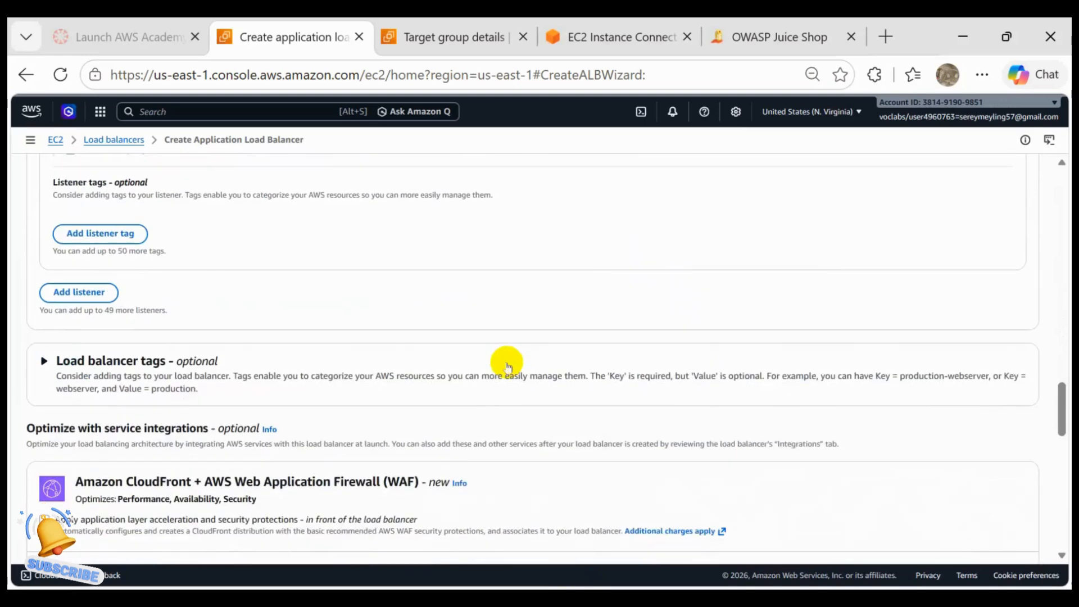
scroll(506, 364, down, 2)
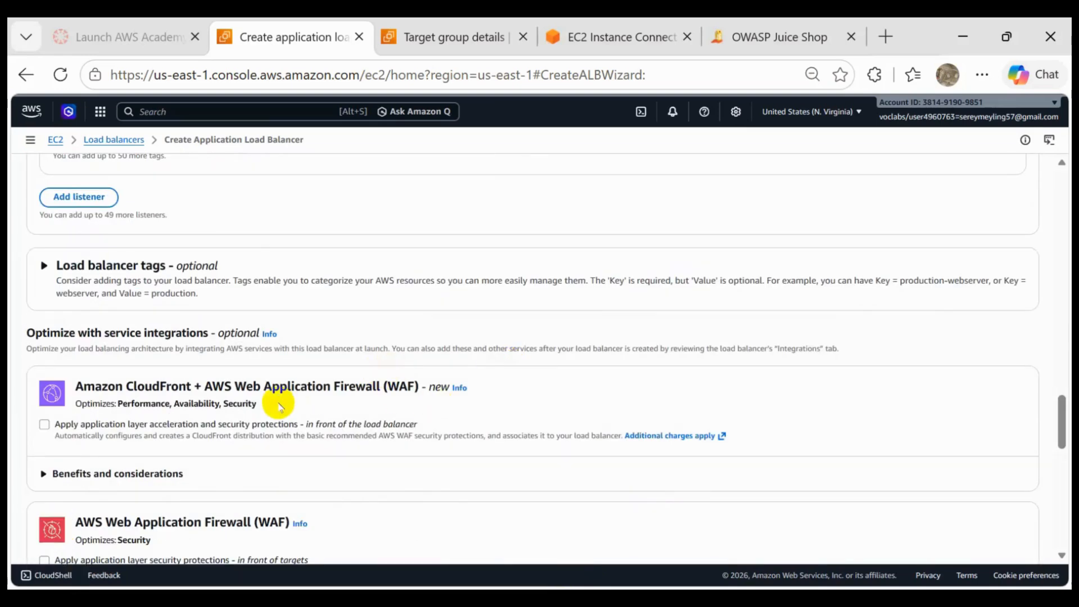
scroll(278, 405, down, 2)
scroll(278, 407, down, 2)
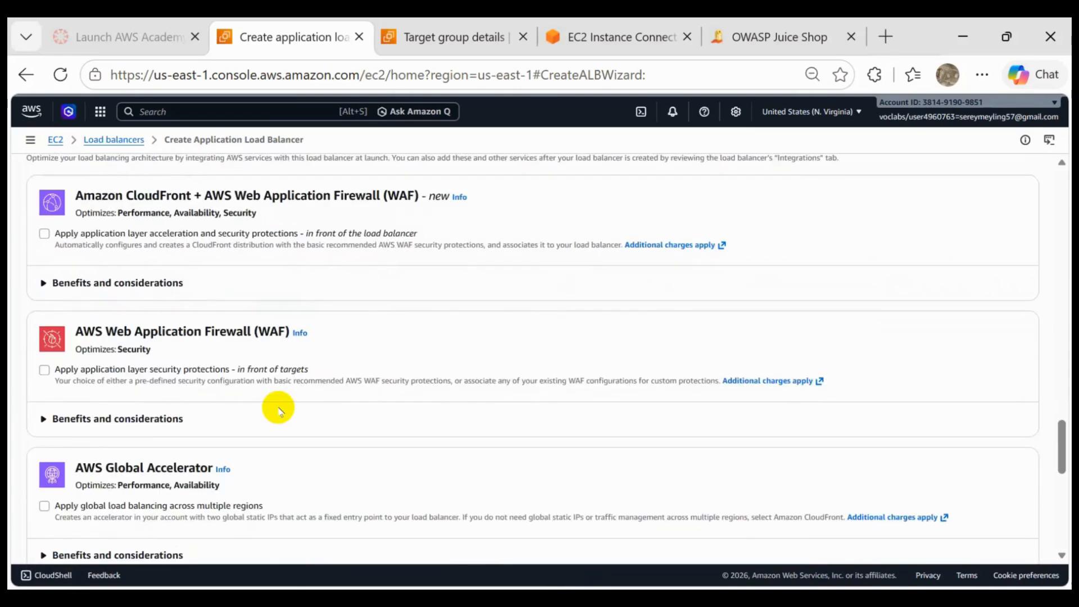
click(44, 370)
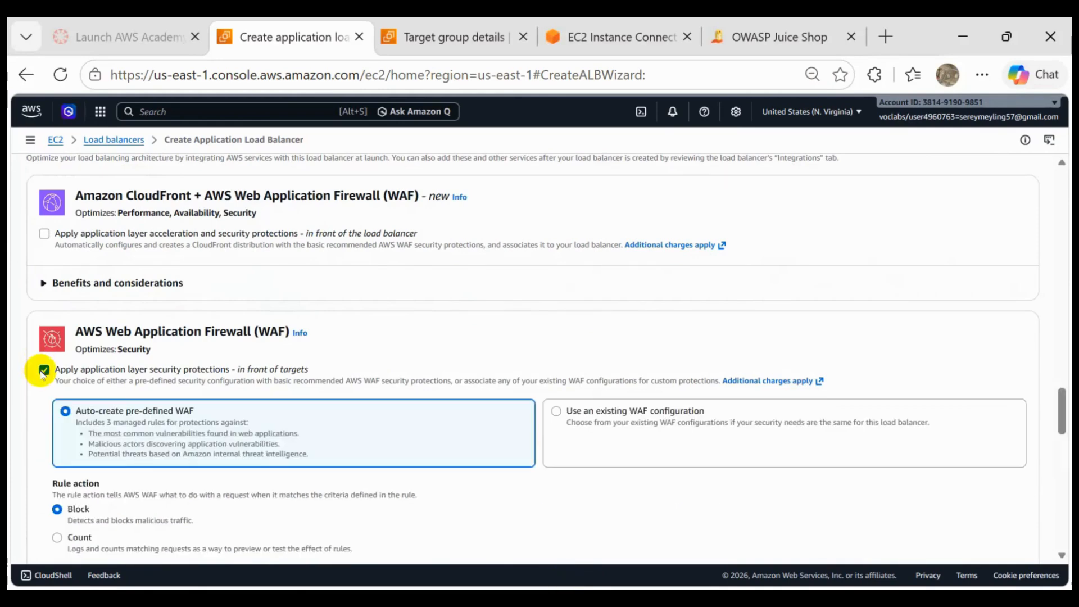
scroll(436, 382, down, 4)
scroll(437, 381, down, 2)
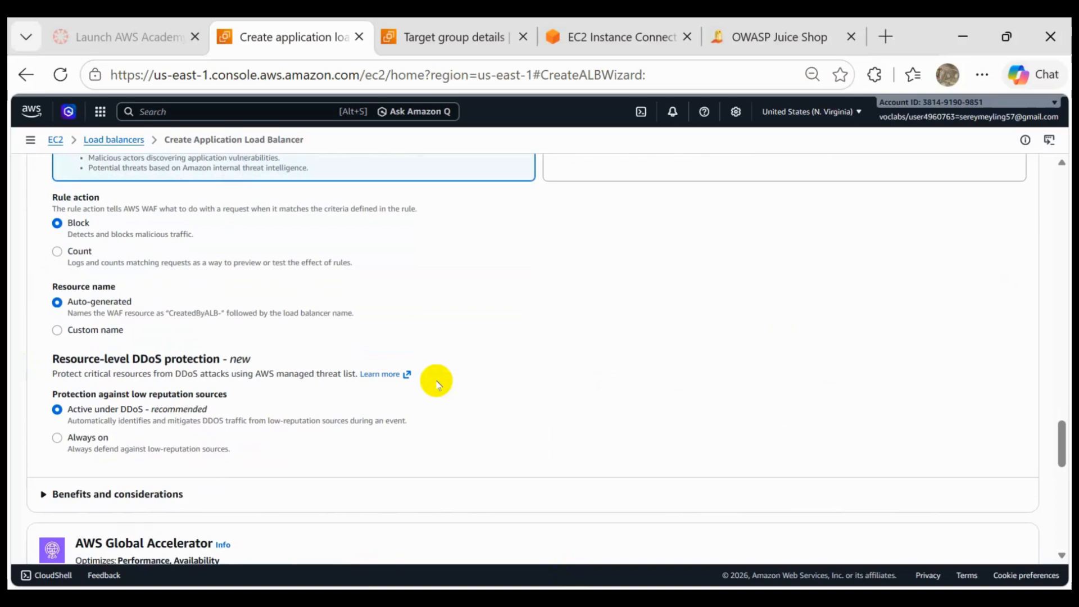
scroll(393, 365, up, 2)
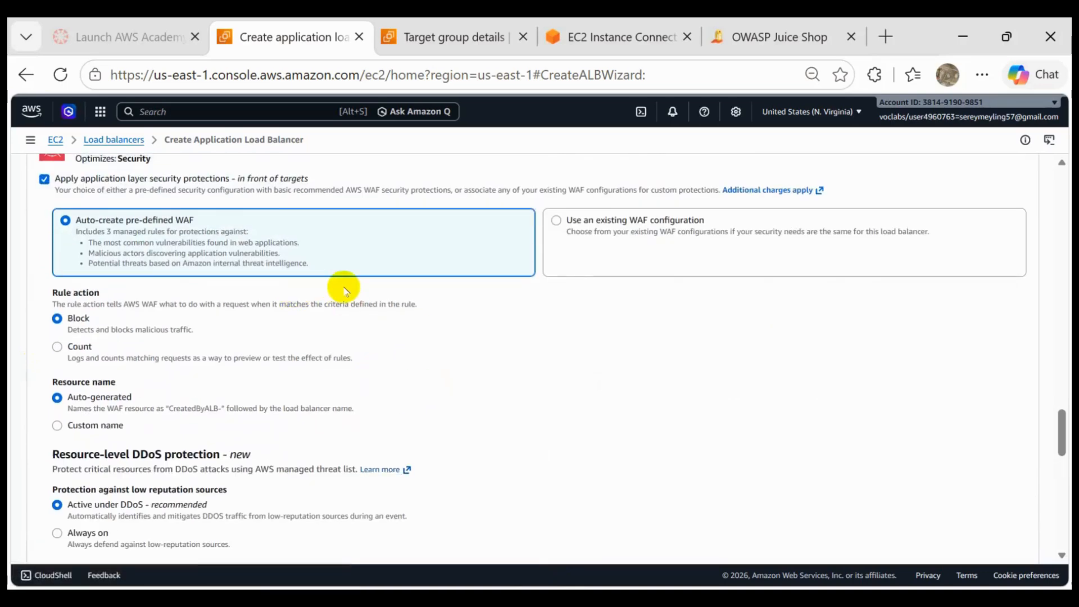
scroll(344, 290, down, 2)
scroll(185, 439, down, 2)
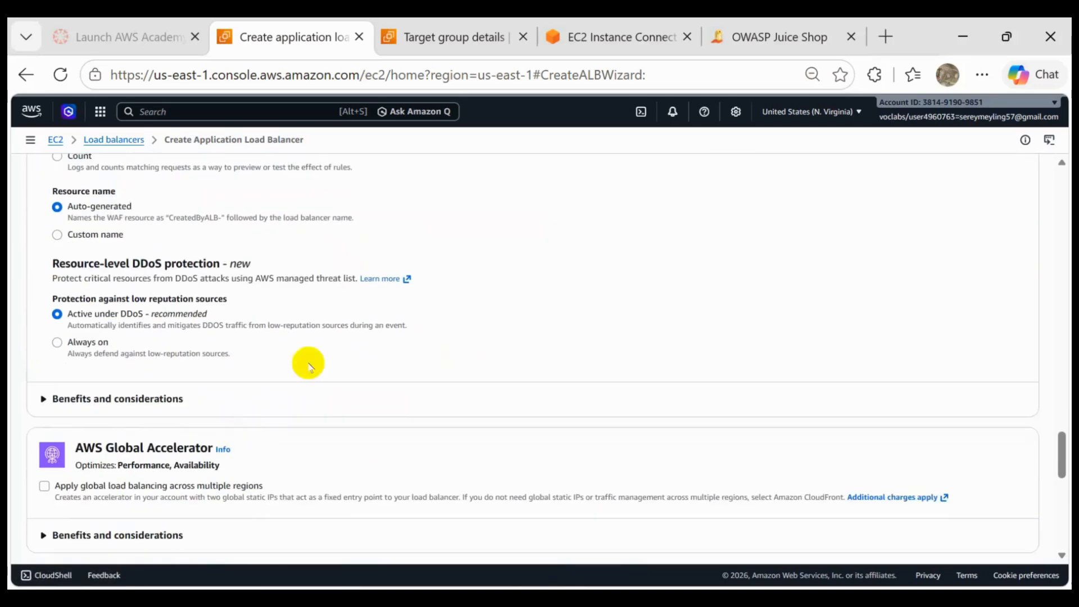
Review the load balancer's configuration summary, name it WebLB and create it.
scroll(365, 340, down, 4)
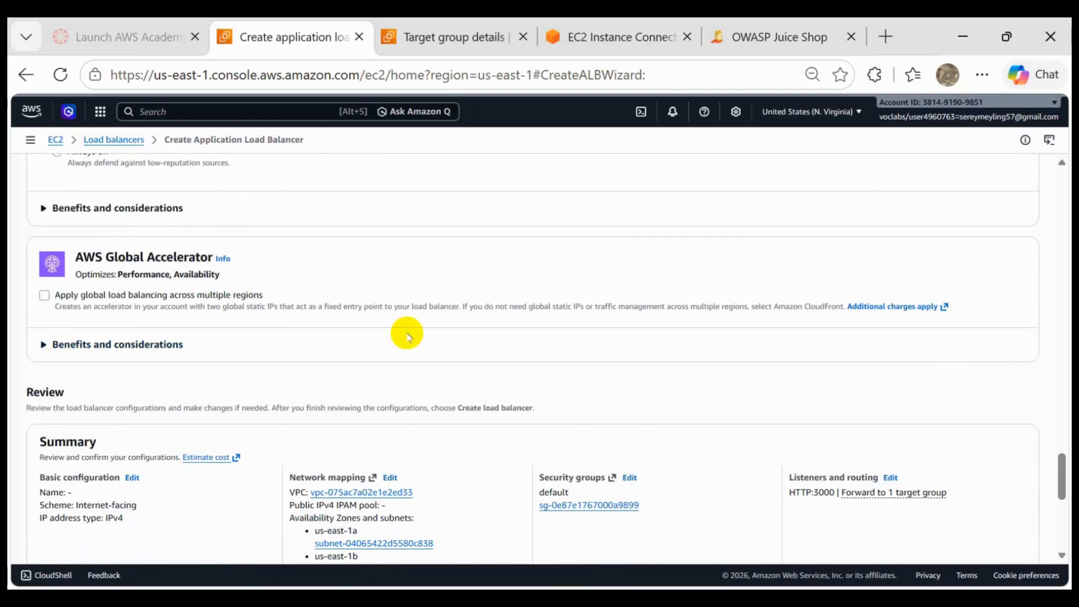
scroll(407, 336, down, 8)
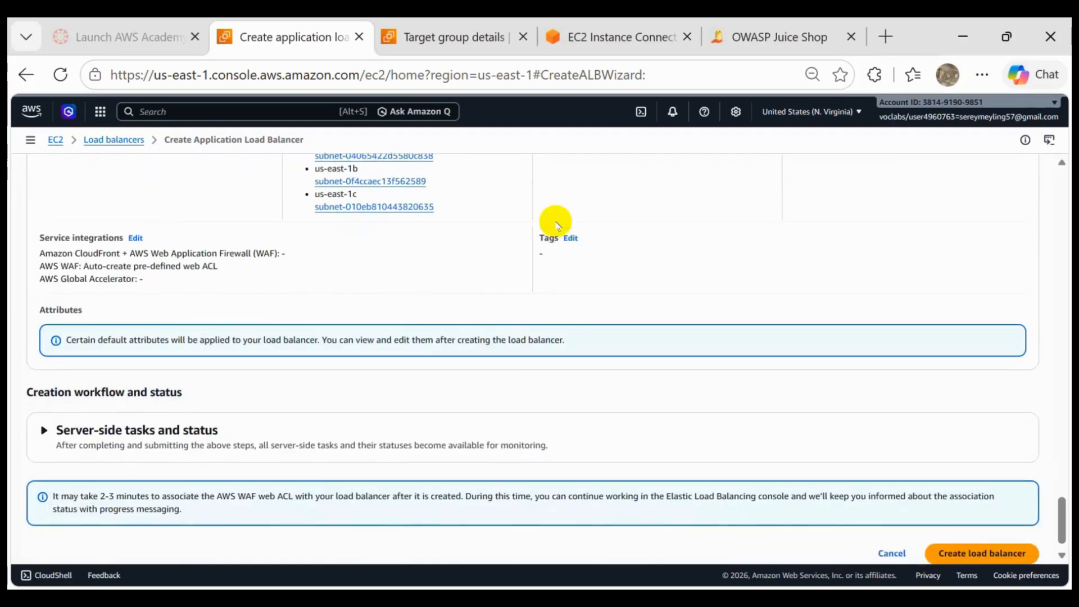
click(978, 528)
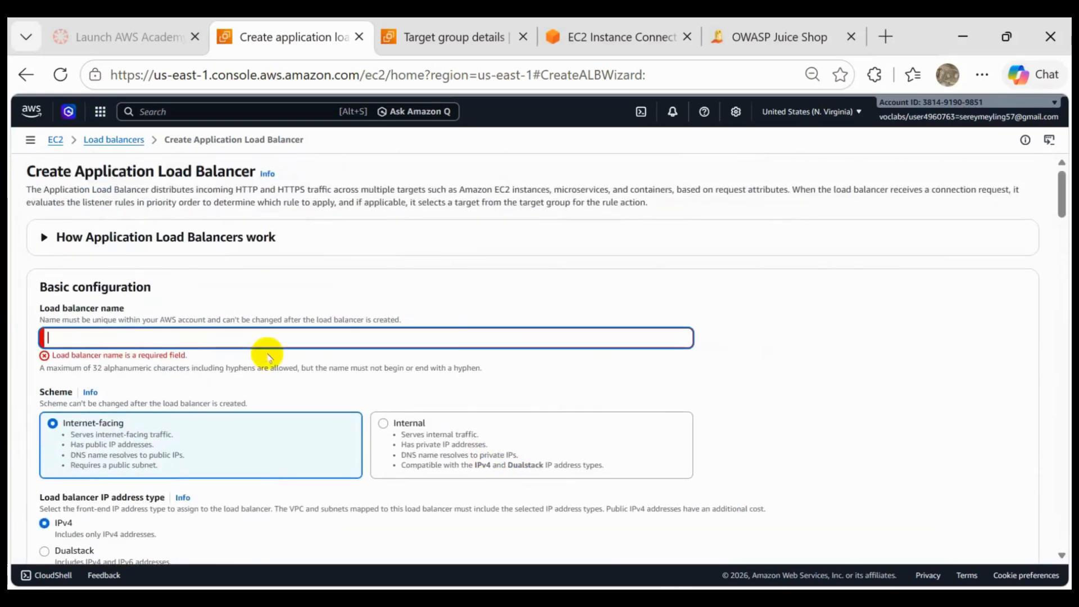
text(WebLB)
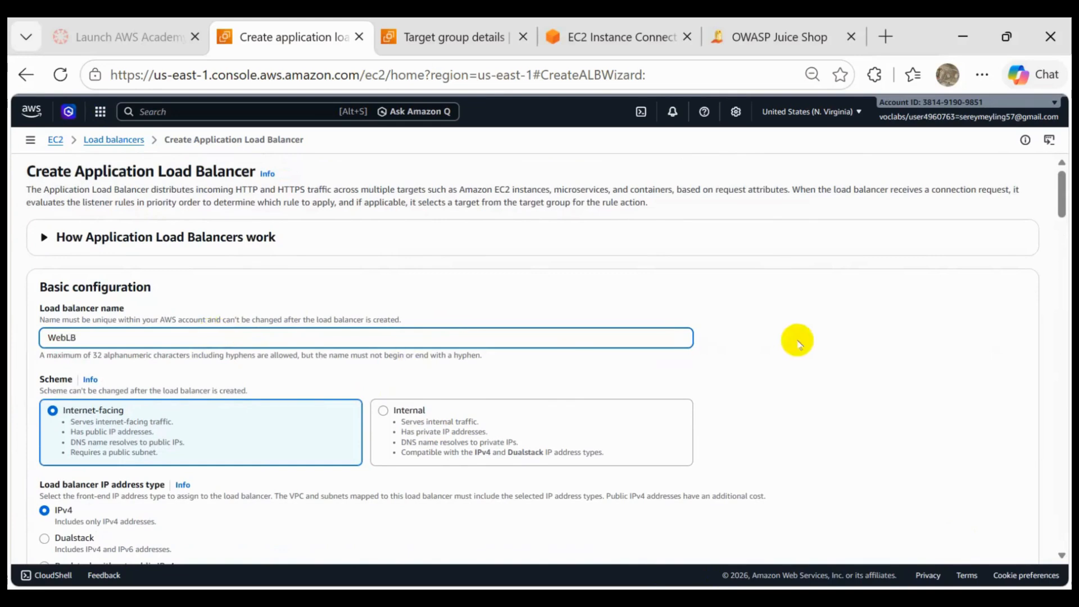
scroll(843, 334, down, 20)
click(978, 529)
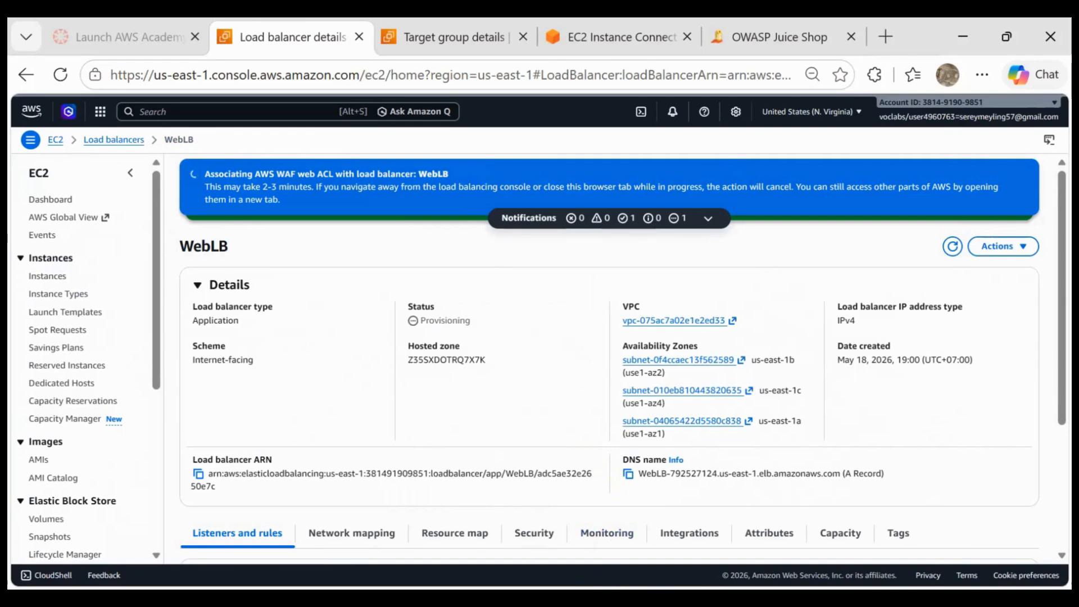
Check WebLB's details in the load balancer list and on its own details page.
scroll(602, 433, down, 3)
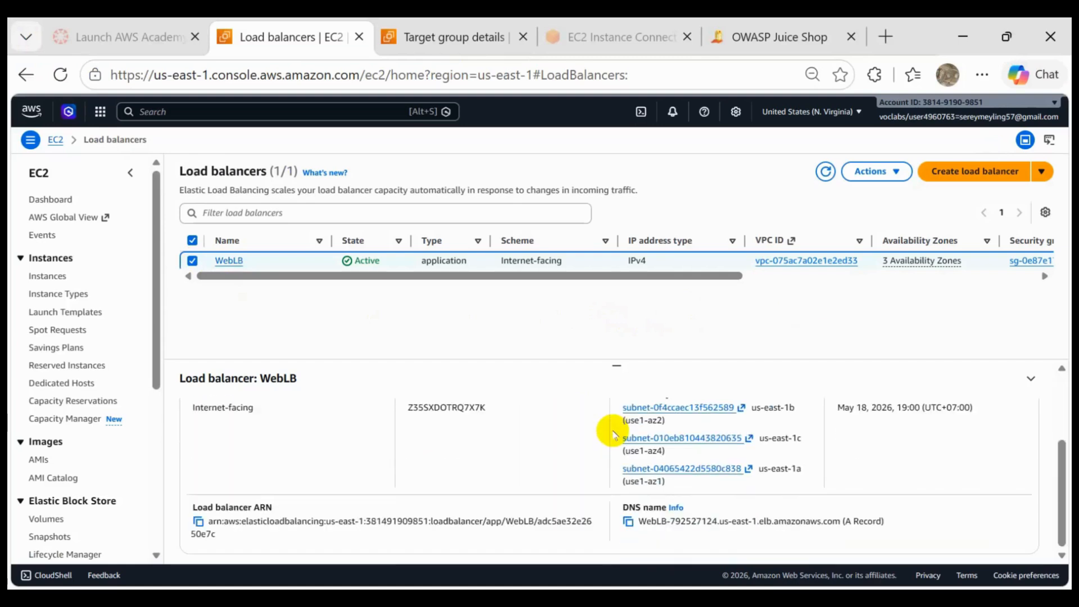
scroll(525, 440, up, 3)
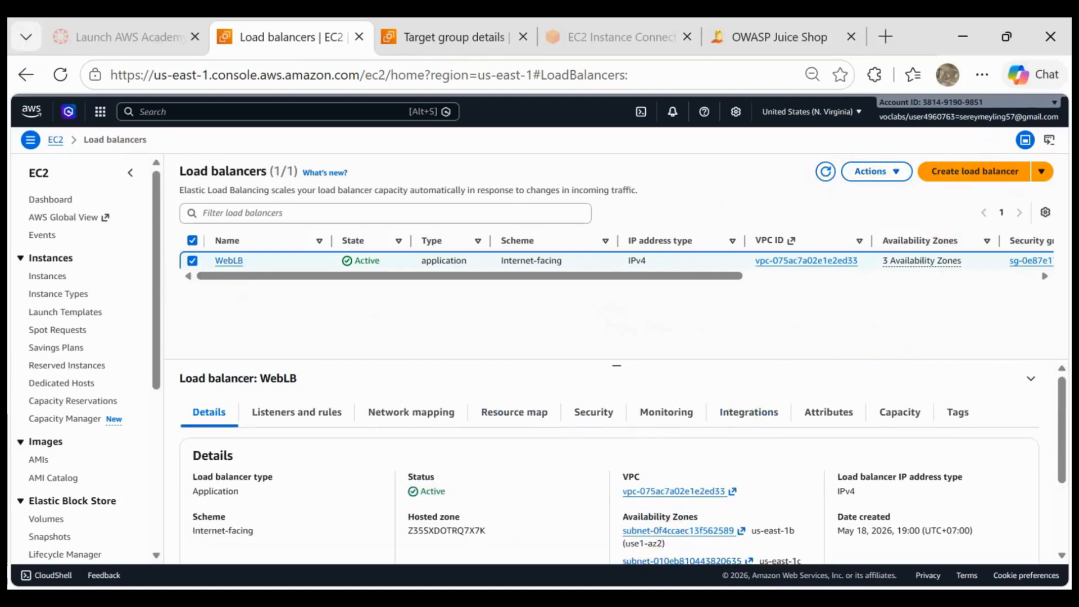
scroll(229, 260, right, 5)
click(229, 260)
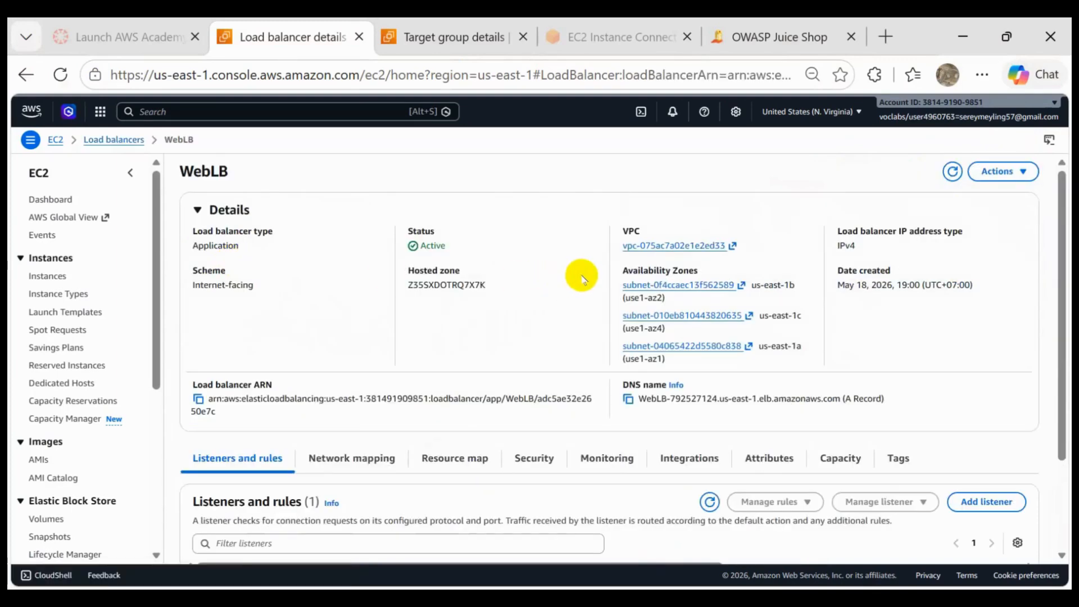
scroll(581, 275, down, 2)
scroll(582, 275, up, 2)
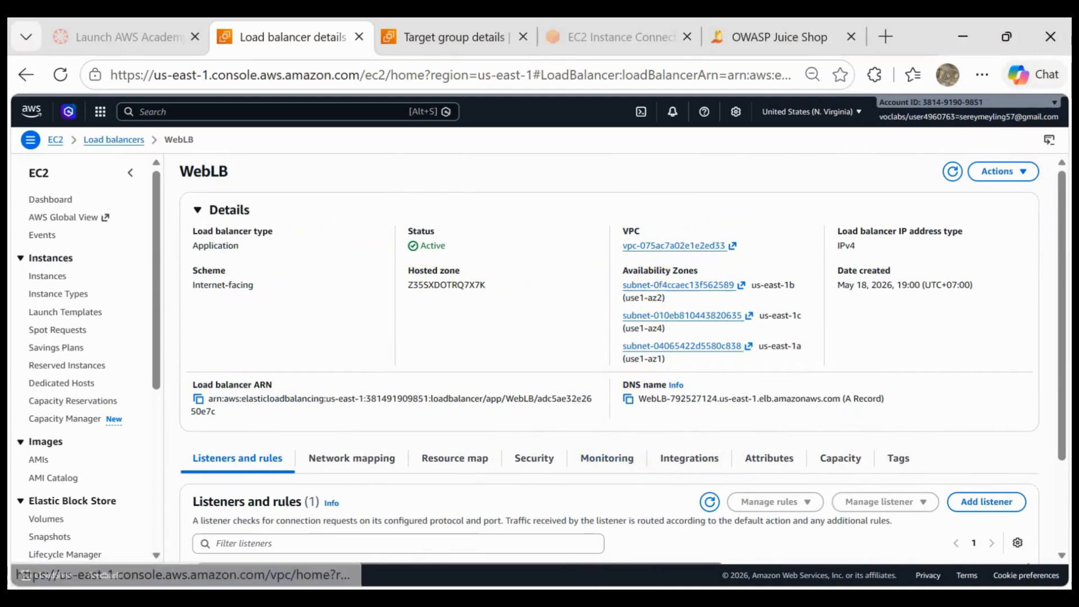
Copy WebLB's DNS name and open WebLB-792527124.us-east-1.elb.amazonaws.com in a new browser tab.
scroll(627, 279, down, 2)
click(627, 277)
click(885, 36)
text(WebLB-792527124.us-east-1.elb.amazonaws.com)
key(Return)
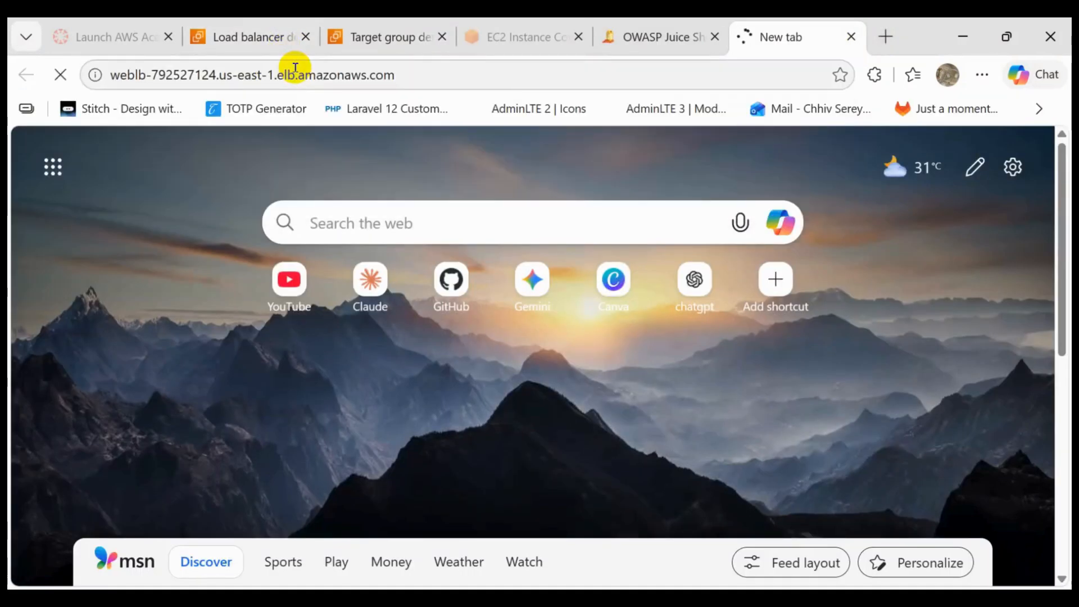
Switch to the Notepad command notes and add WebLB-792527124.us-east-1.elb.amazonaws.com below the nmap download link.
key(alt+Tab)
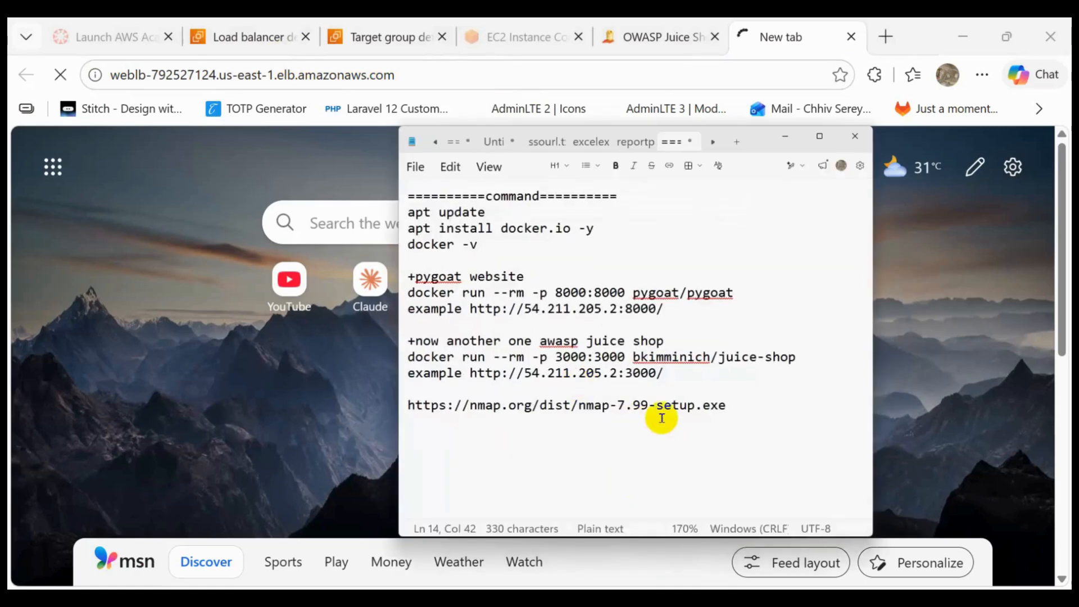
key(Return)
key(Return)
text(WebLB-792527124.us-east-1.elb.amazonaws.com)
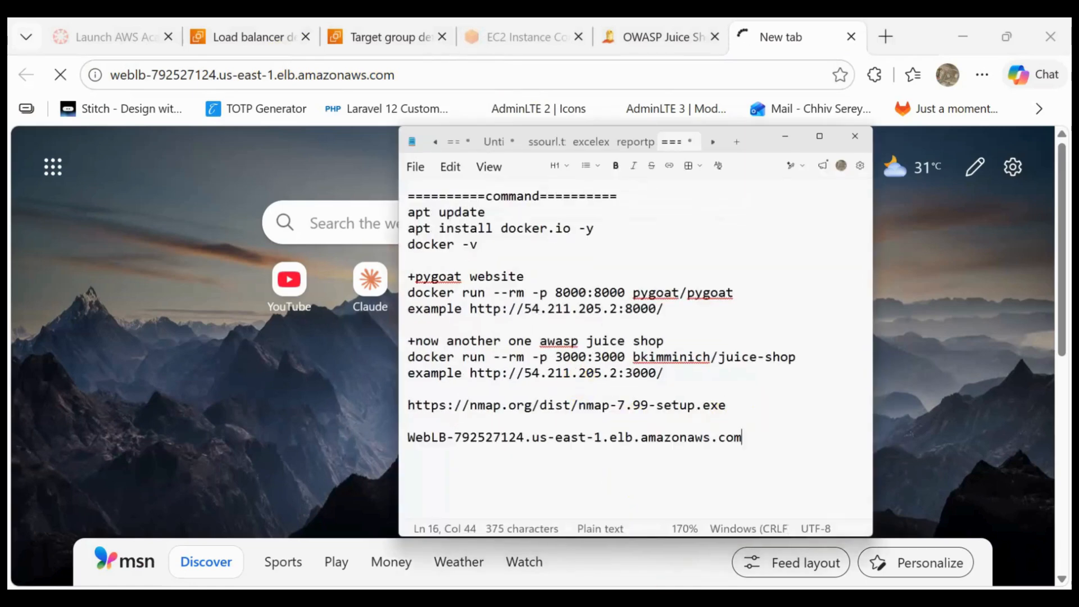
Return to the load balancer list in the browser and open the default security group attached to WebLB.
click(282, 140)
click(251, 37)
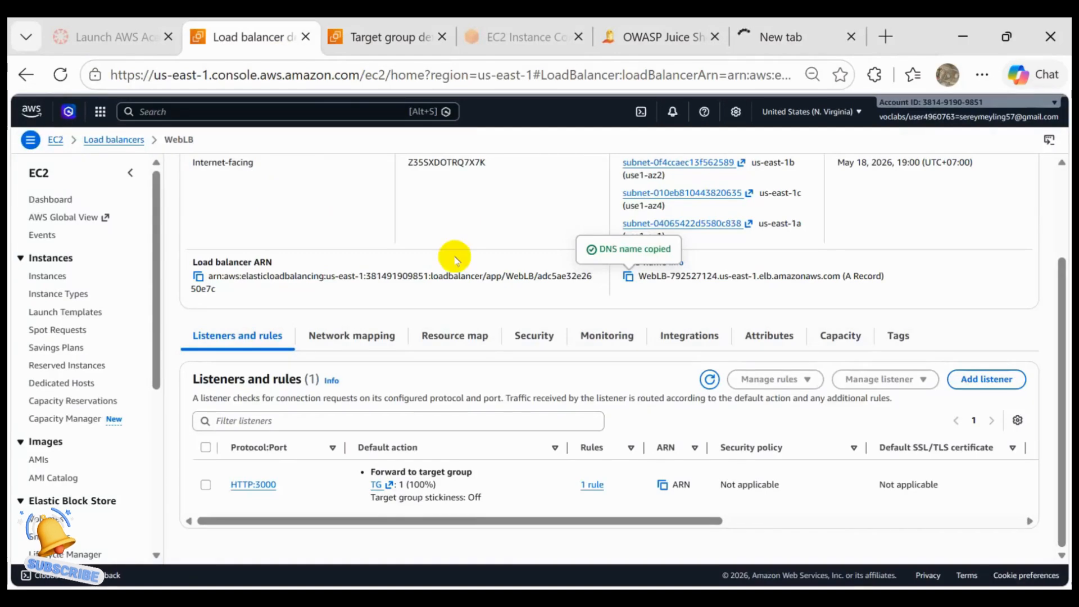
scroll(456, 261, up, 3)
click(126, 141)
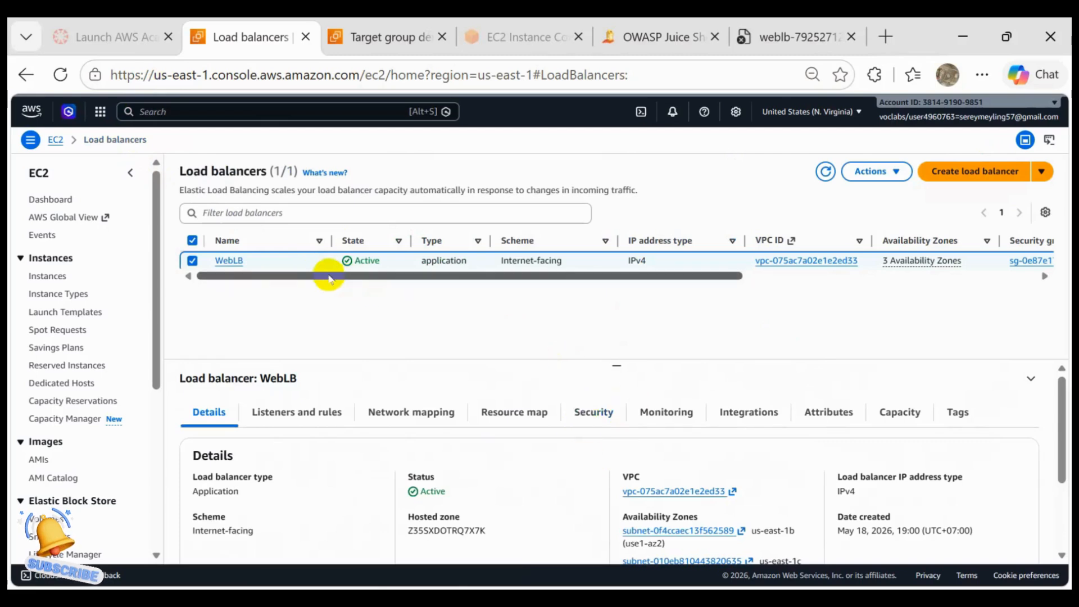
click(590, 413)
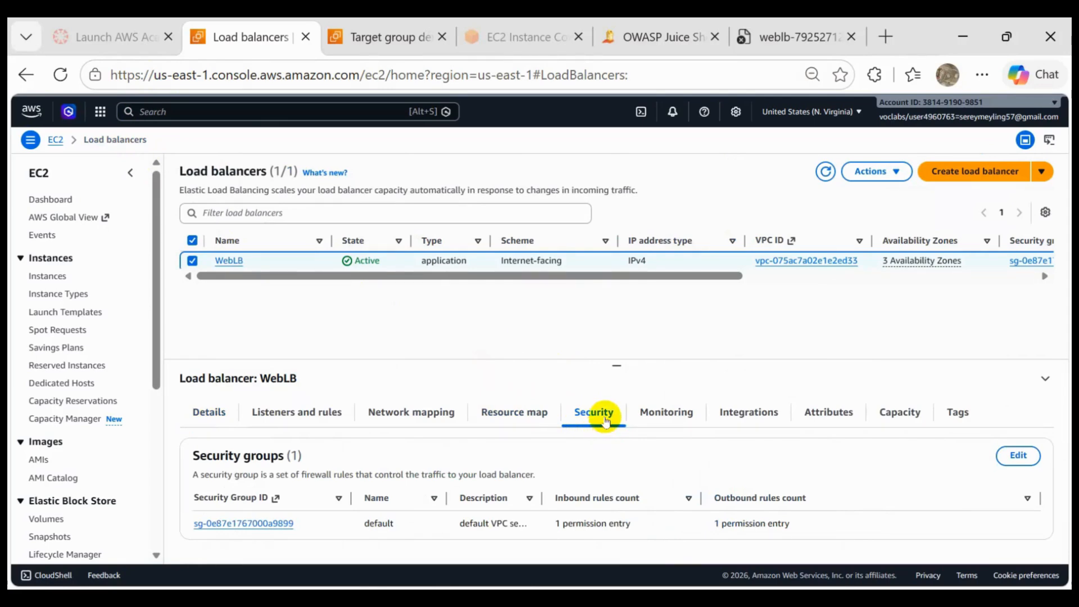
click(277, 523)
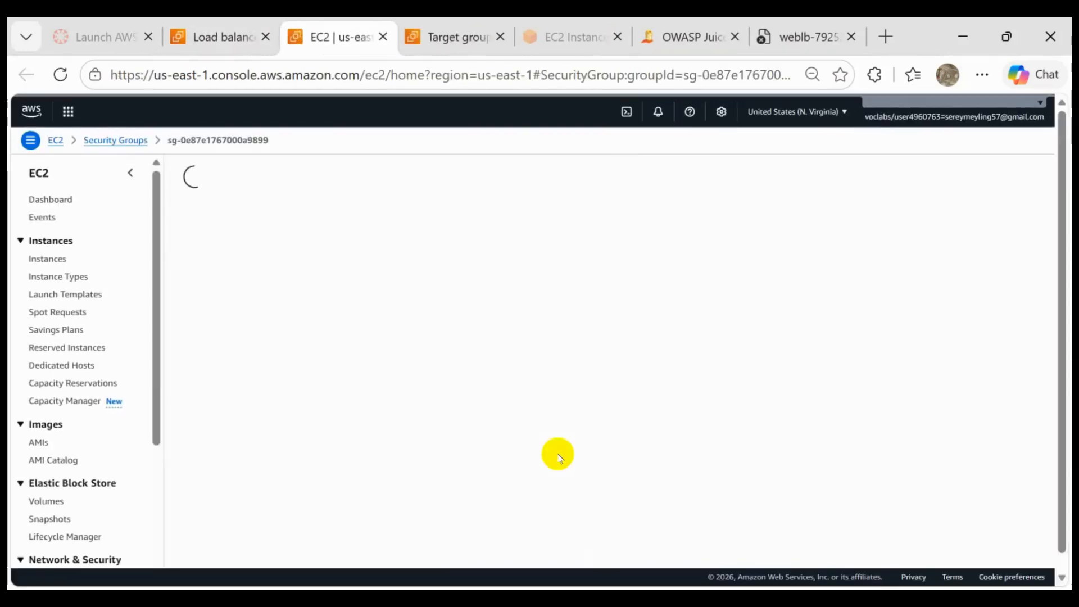
Add an inbound Custom TCP rule for port 3000 from 0.0.0.0/0 to the default security group and save the rules.
click(1028, 366)
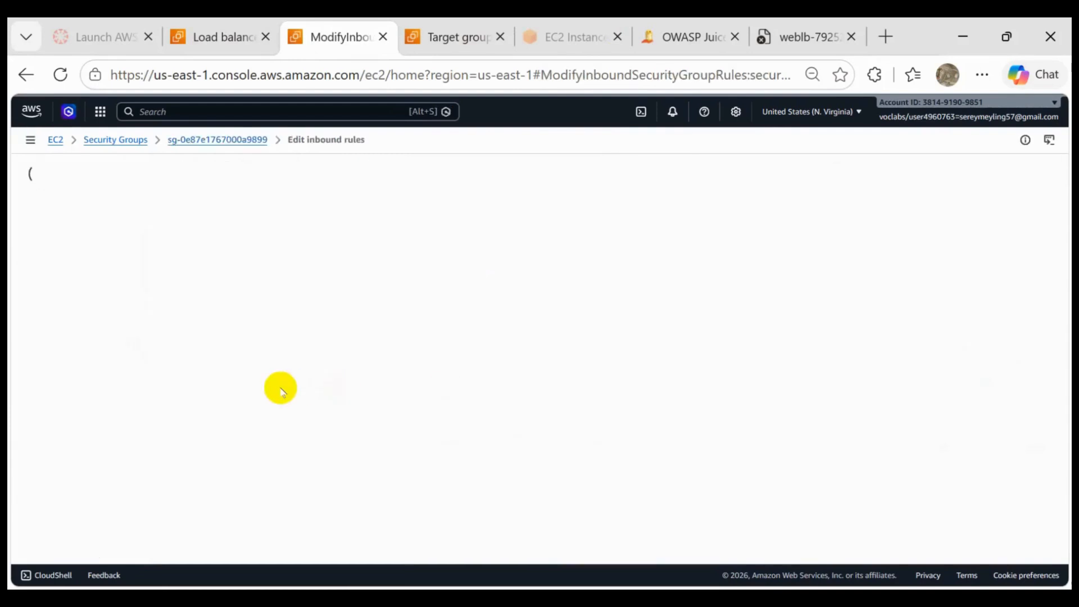
click(84, 305)
click(477, 302)
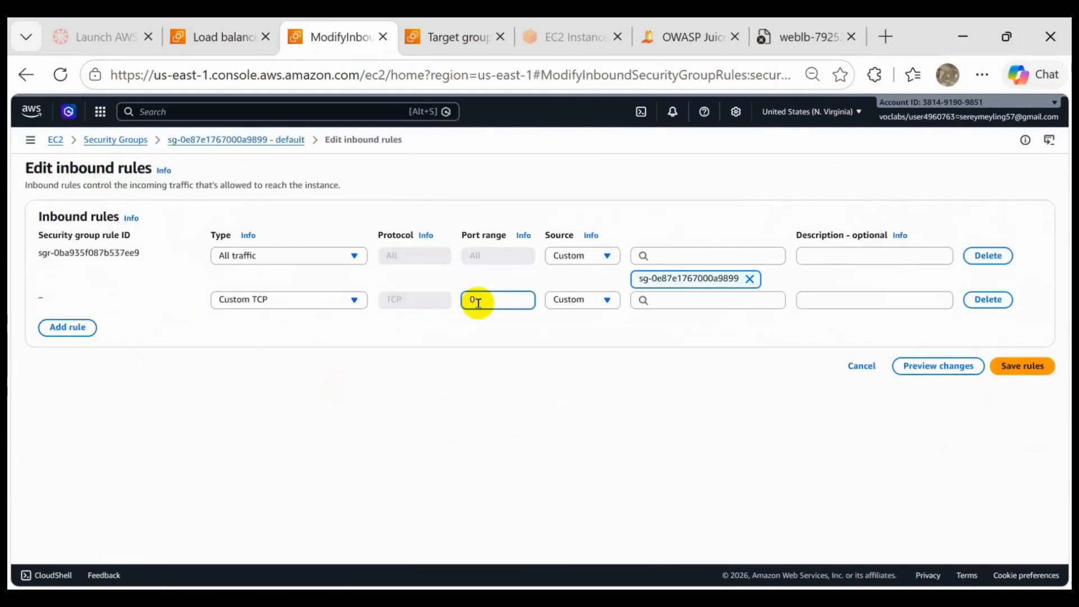
click(748, 300)
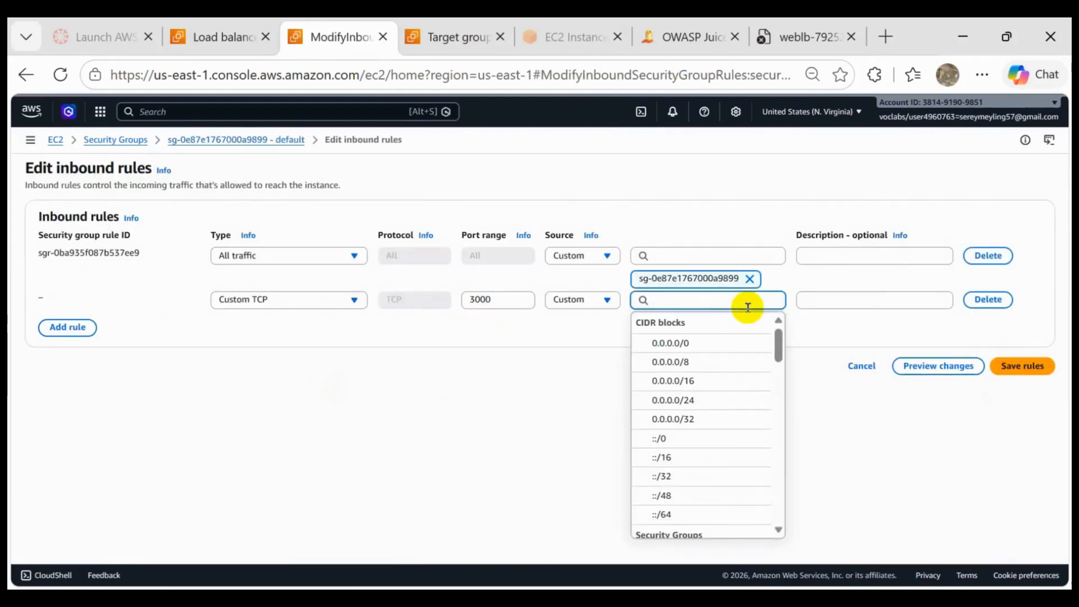
click(709, 344)
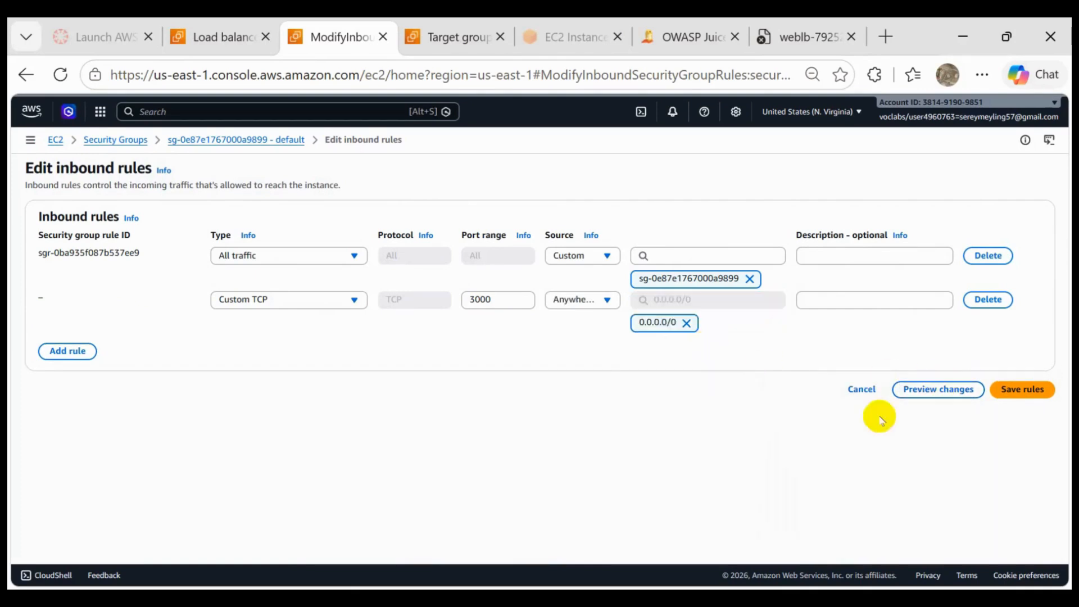
click(1020, 389)
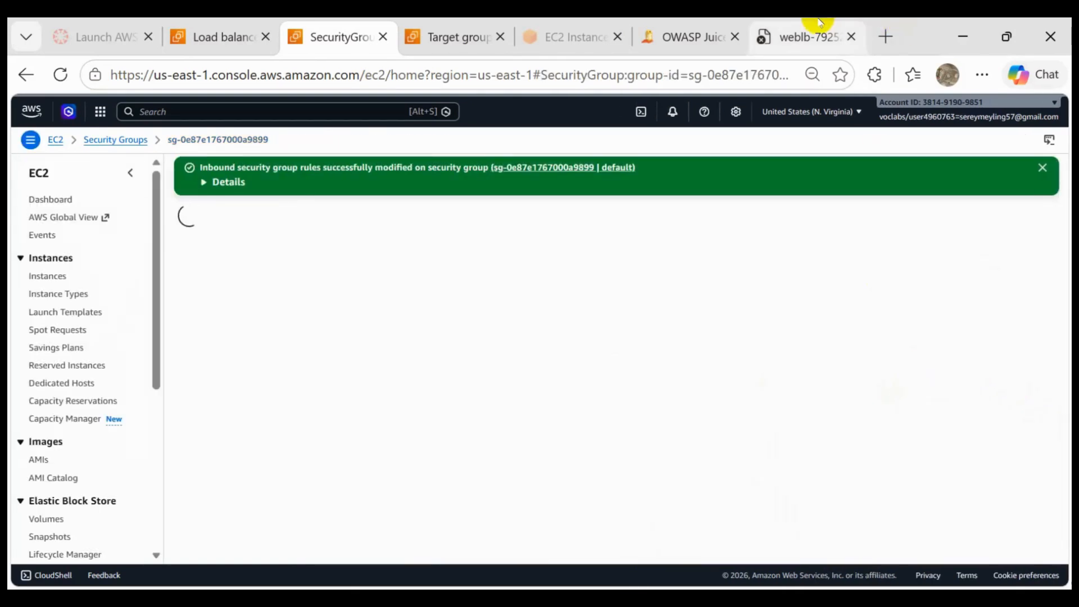
Request WebLB's DNS address again in its already open browser tab to test access to the site.
click(809, 36)
click(457, 77)
key(Return)
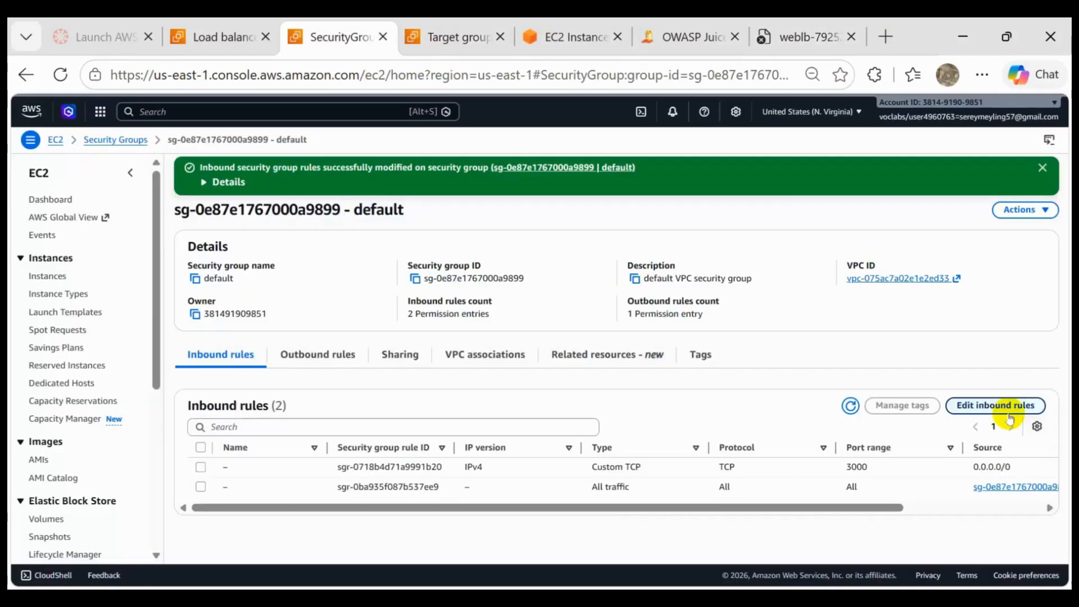
Add an inbound All TCP rule from 0.0.0.0/0 to the default security group and save the rules.
click(998, 406)
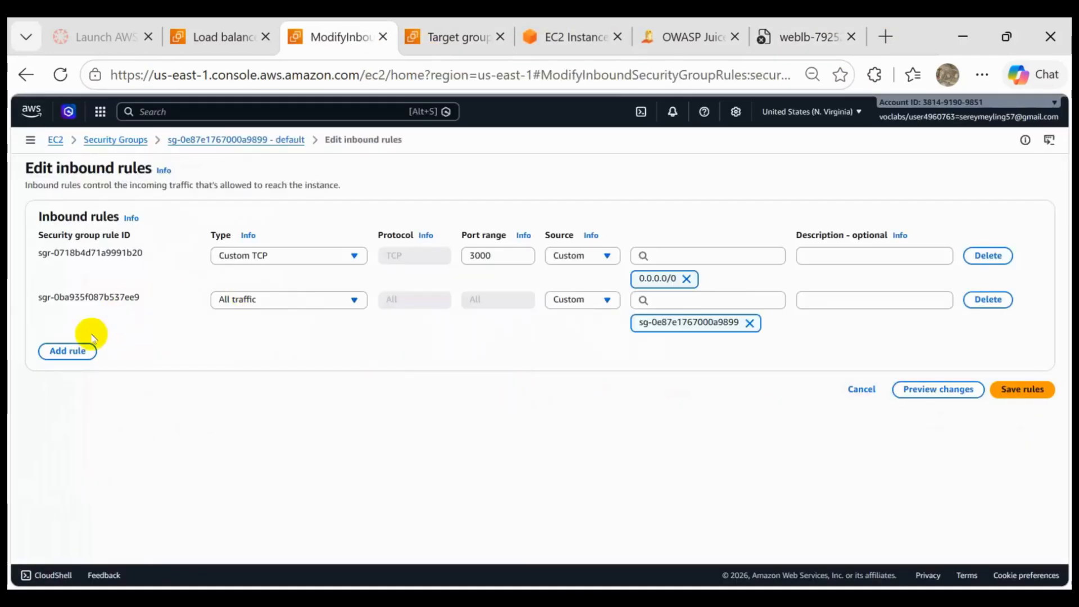
click(67, 351)
click(282, 343)
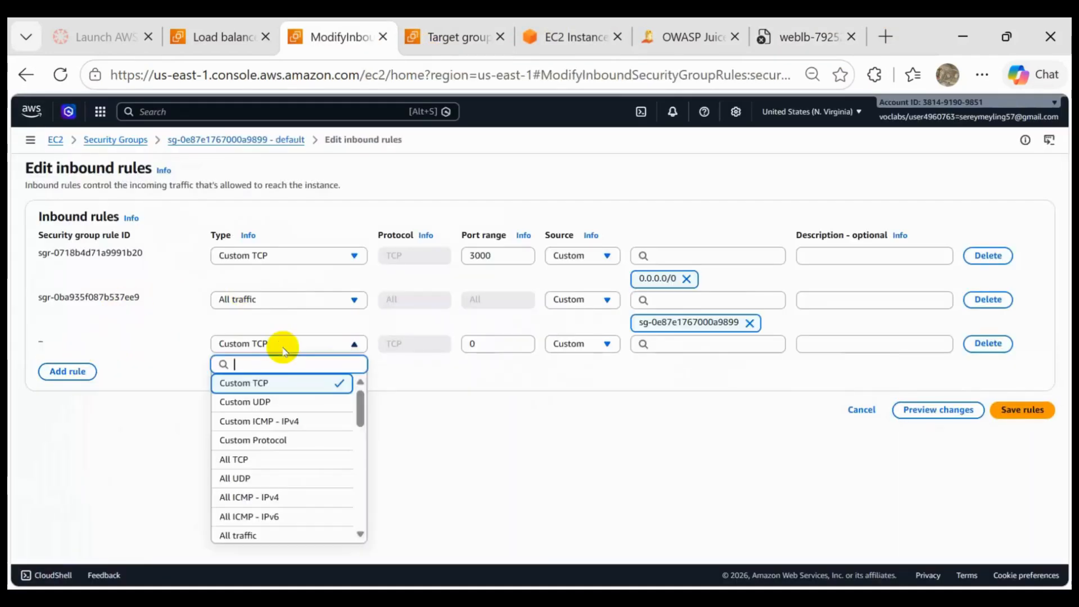
click(284, 464)
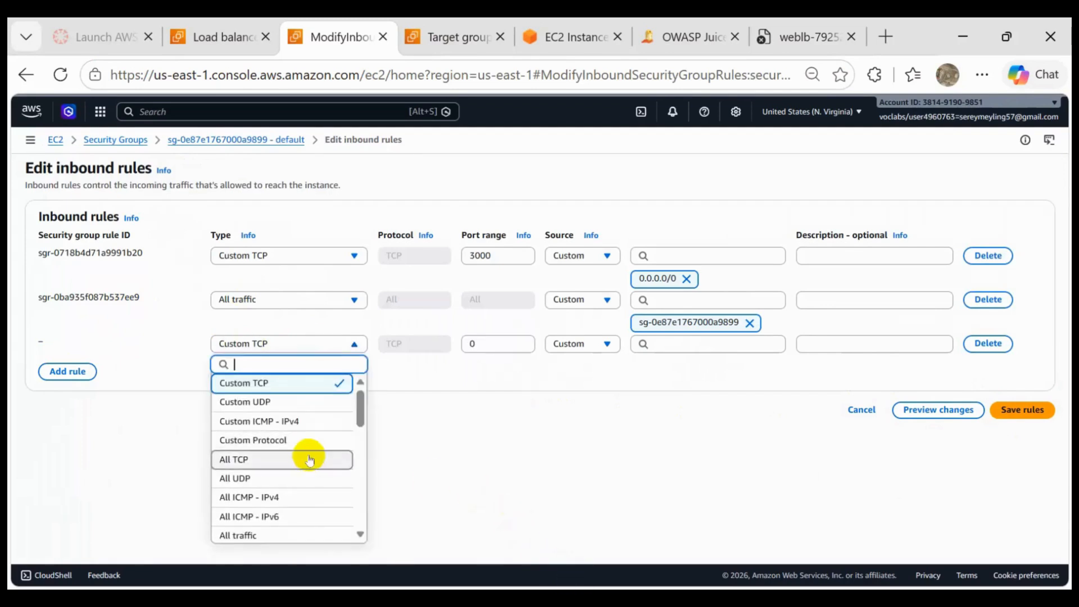
click(308, 460)
click(708, 344)
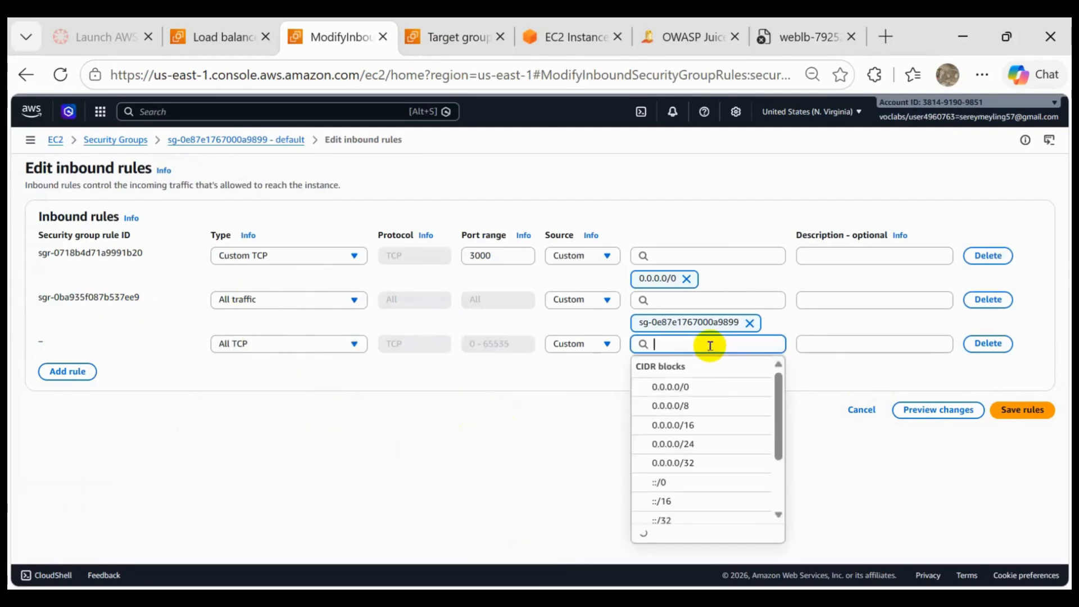
click(663, 384)
click(1020, 409)
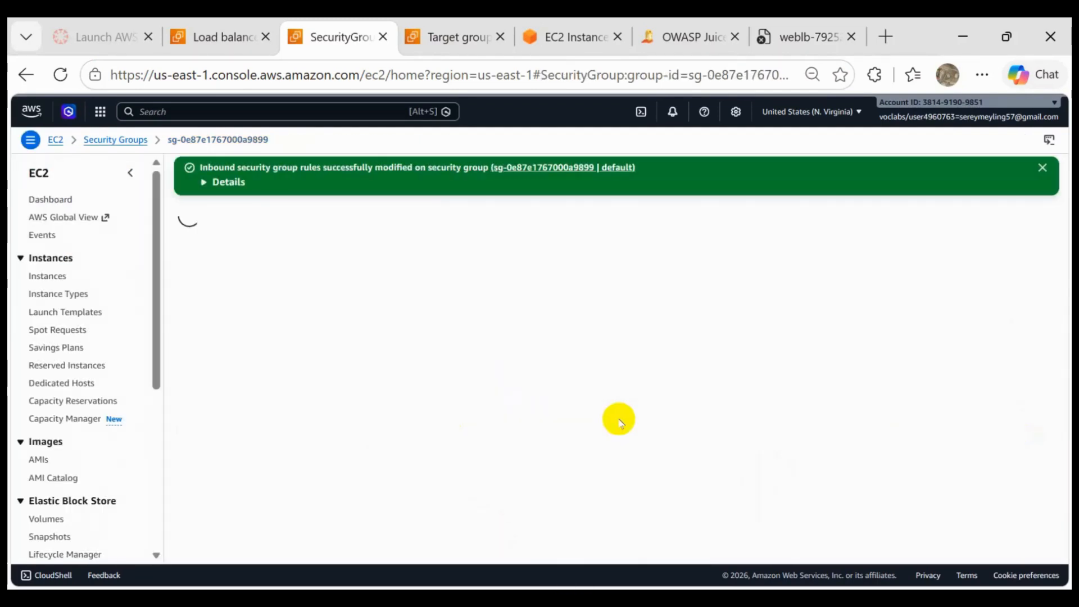
Reload the WebLB address in its browser tab and zoom out to view the OWASP Juice Shop page.
click(791, 37)
click(62, 75)
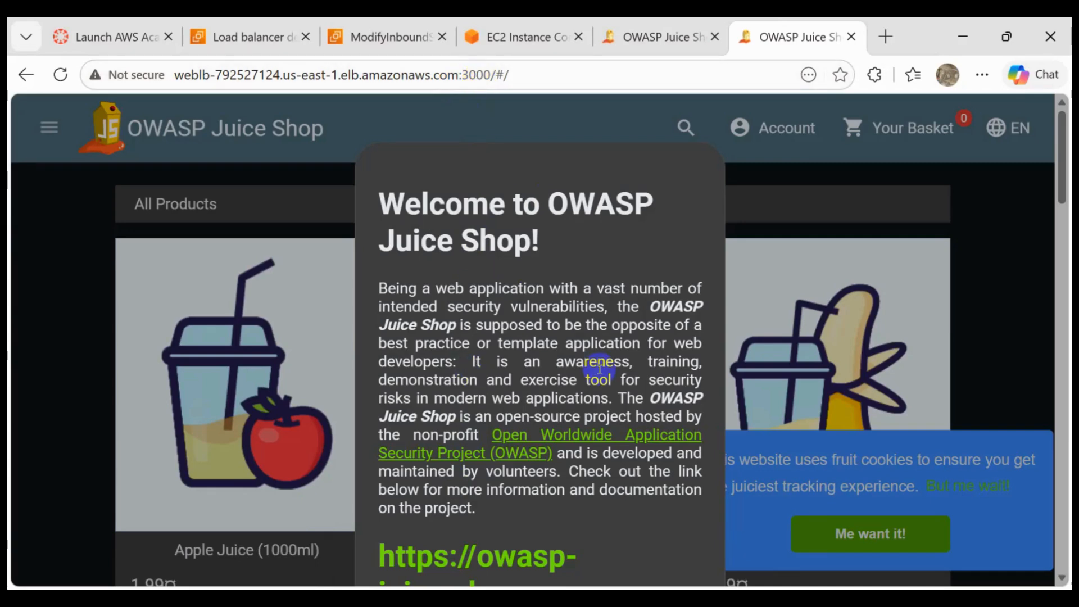
key(ctrl+minus)
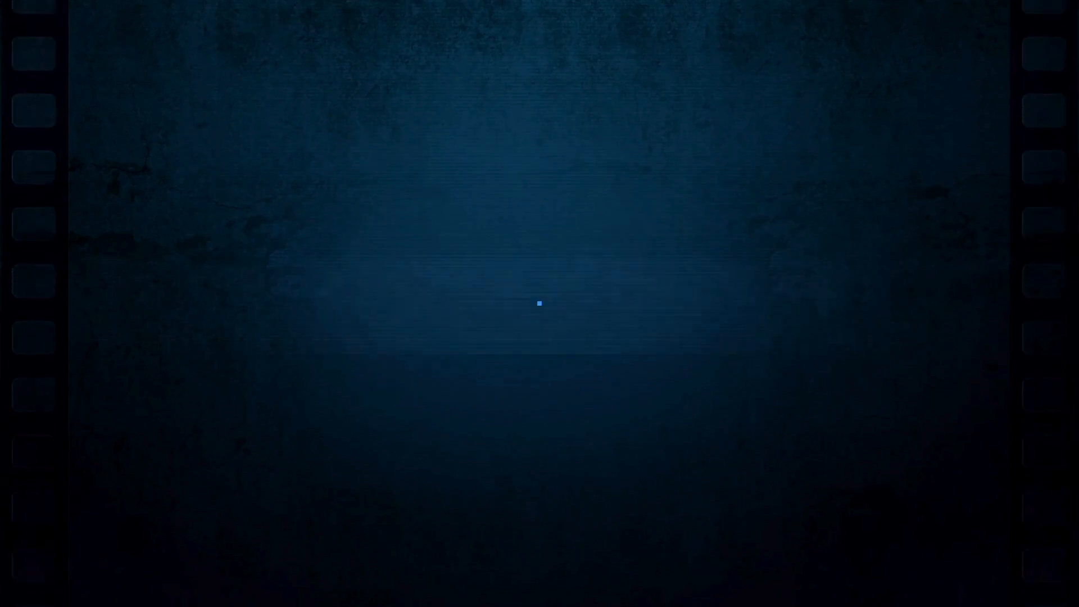